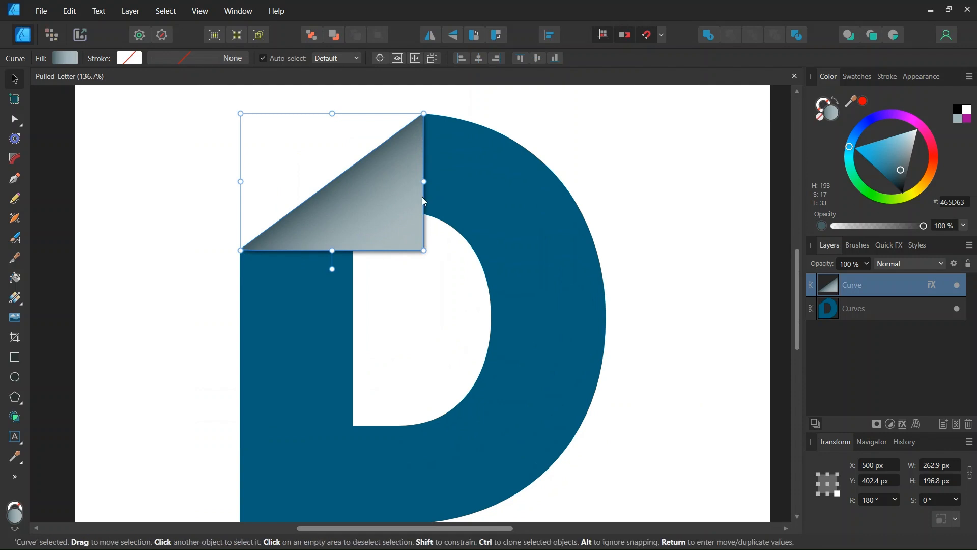
Create a new document with pixel units, a page width and height of 1000 px, and margins turned off
left_click(506, 159)
left_click(42, 12)
left_click(53, 37)
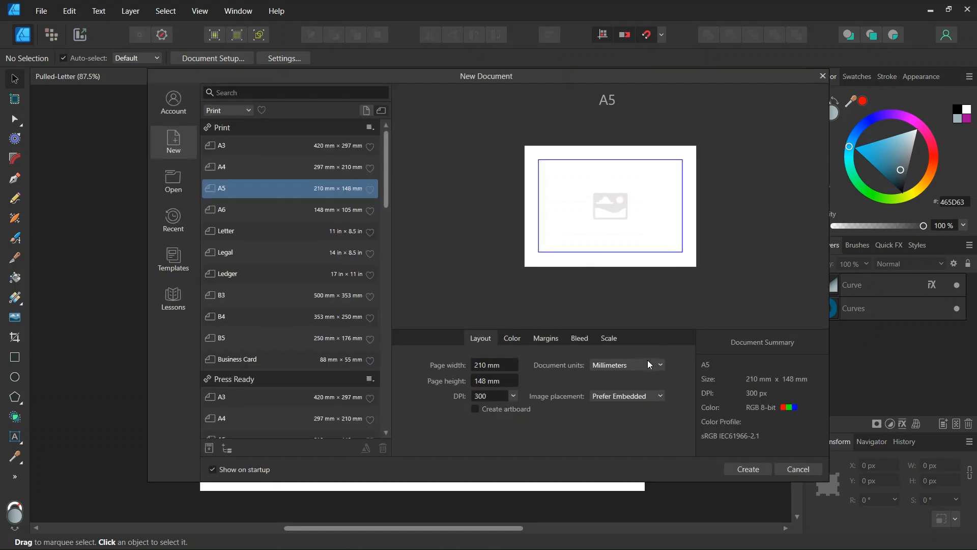
left_click(649, 364)
left_click(611, 374)
left_click(501, 364)
type("1000")
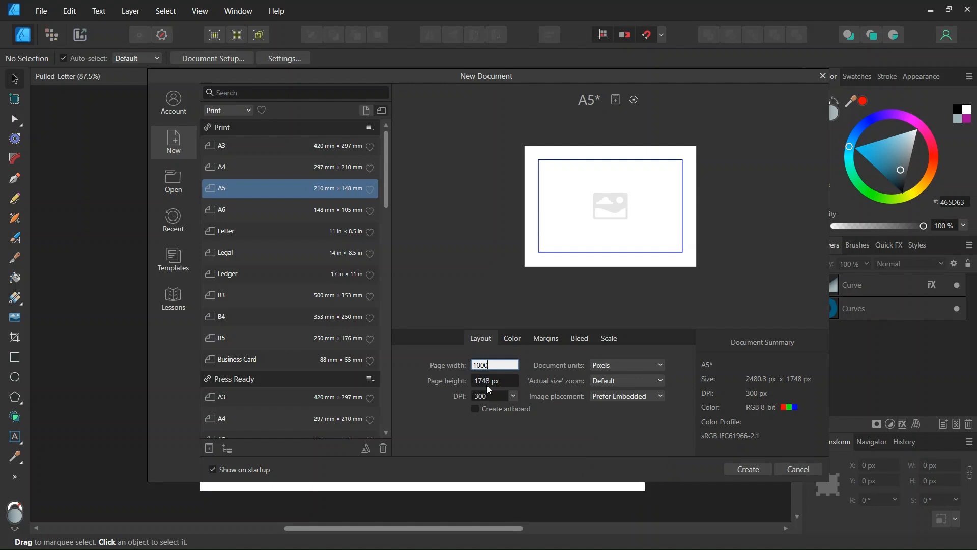
key("Tab")
type("1")
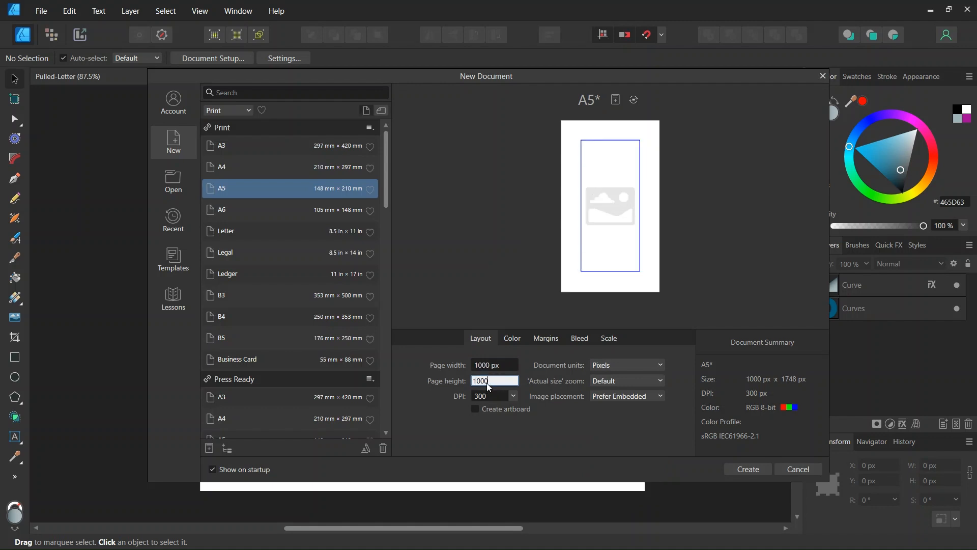
left_click(546, 340)
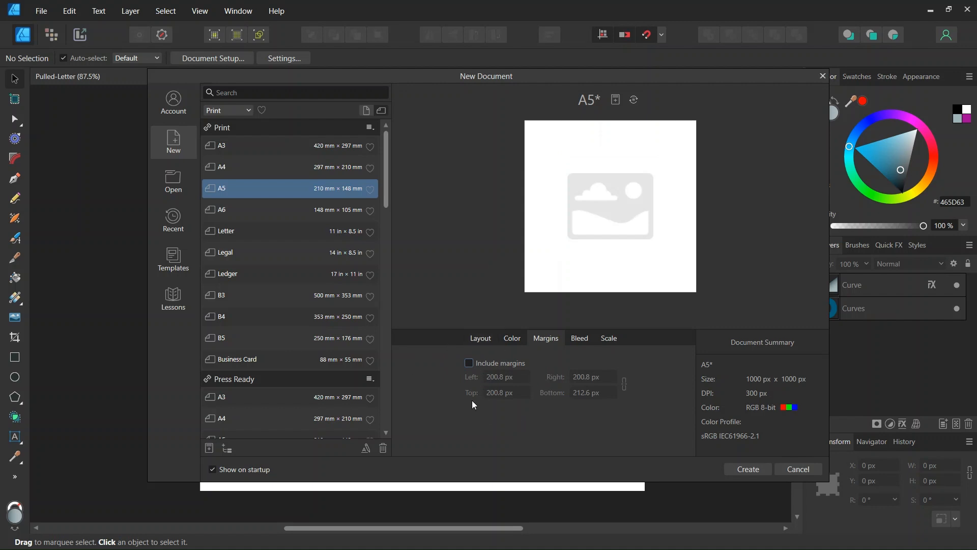
left_click(744, 468)
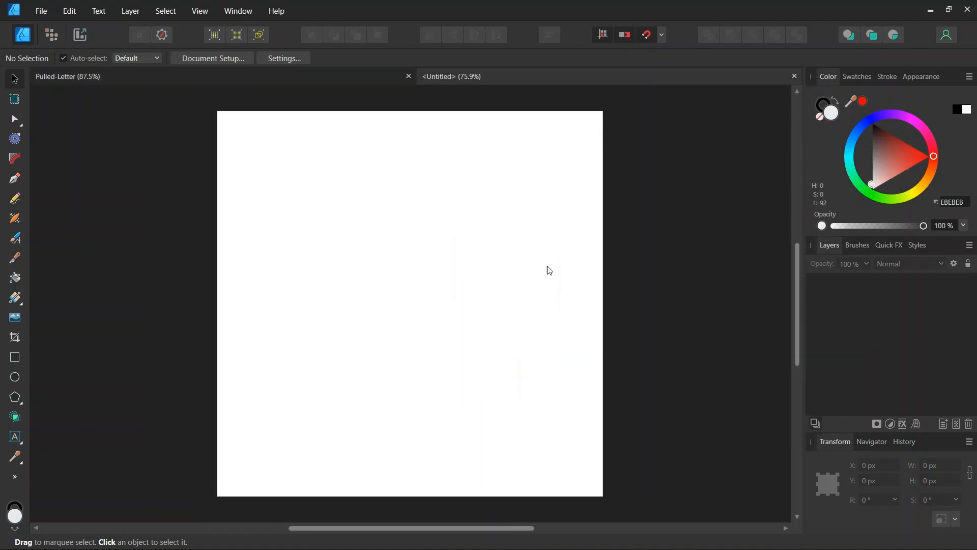
left_click(662, 35)
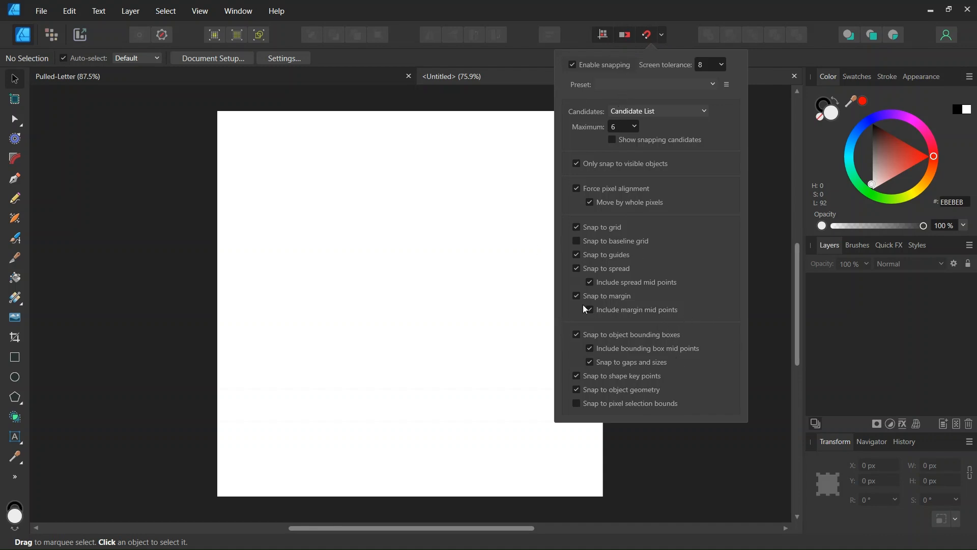
left_click(412, 267)
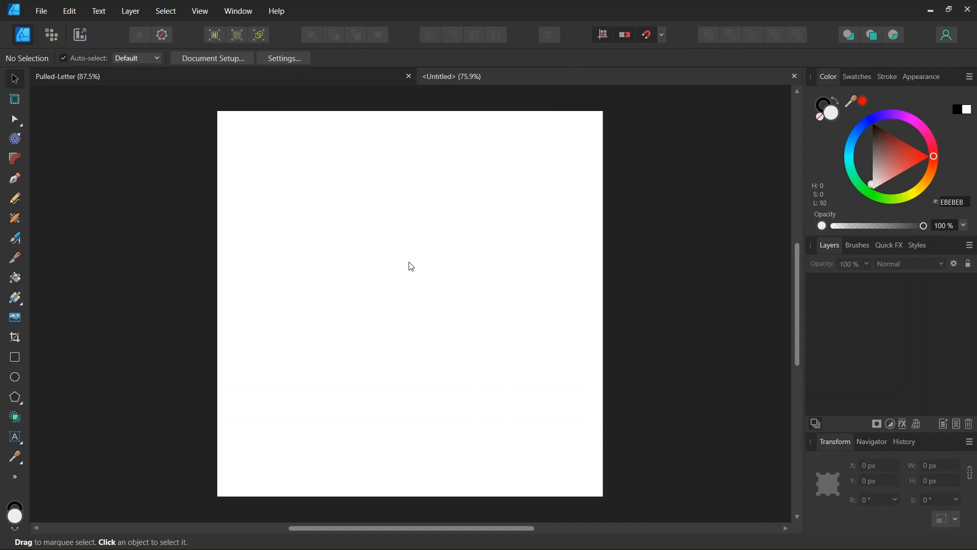
scroll(406, 263, "down", 1)
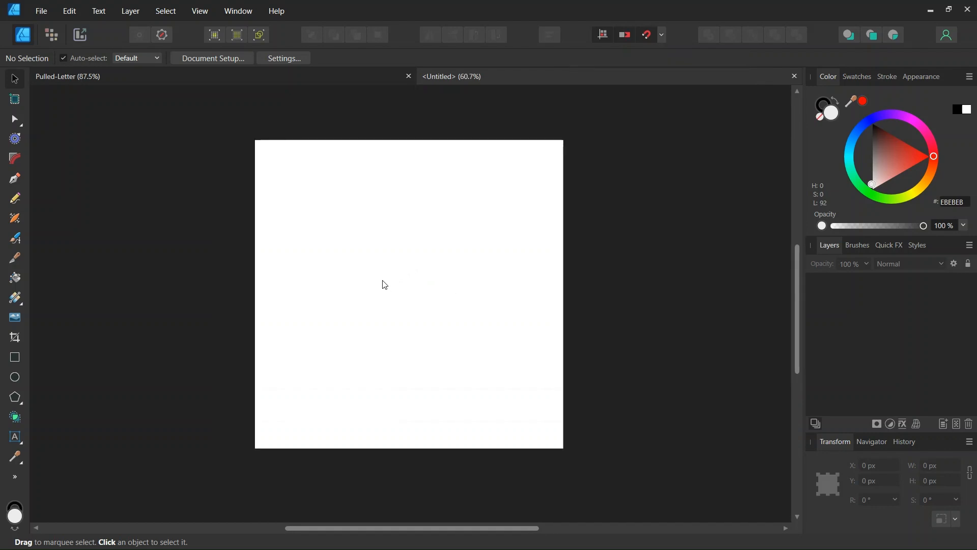
scroll(385, 283, "up", 1)
Activate the Artistic Text Tool and set its font to Raleway in the Black weight
left_click(18, 448)
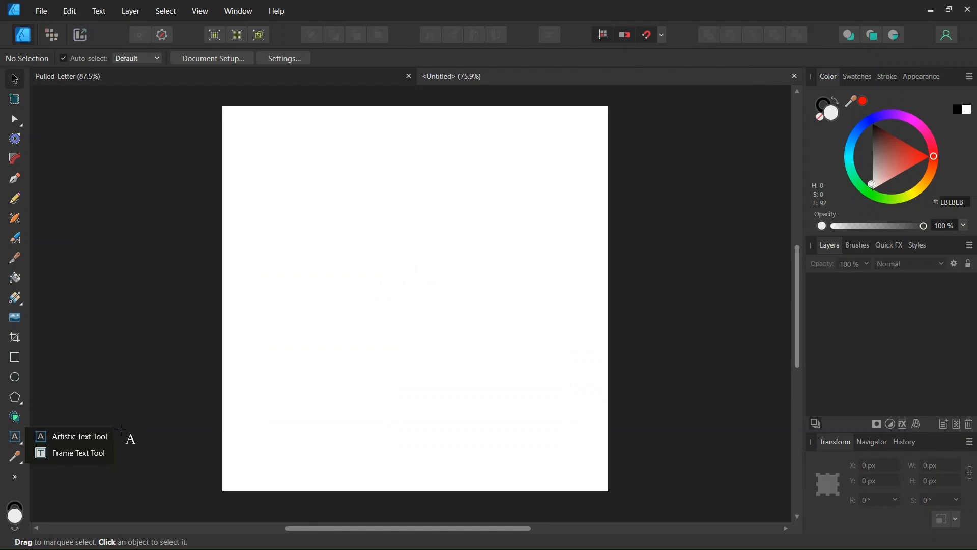
left_click(81, 437)
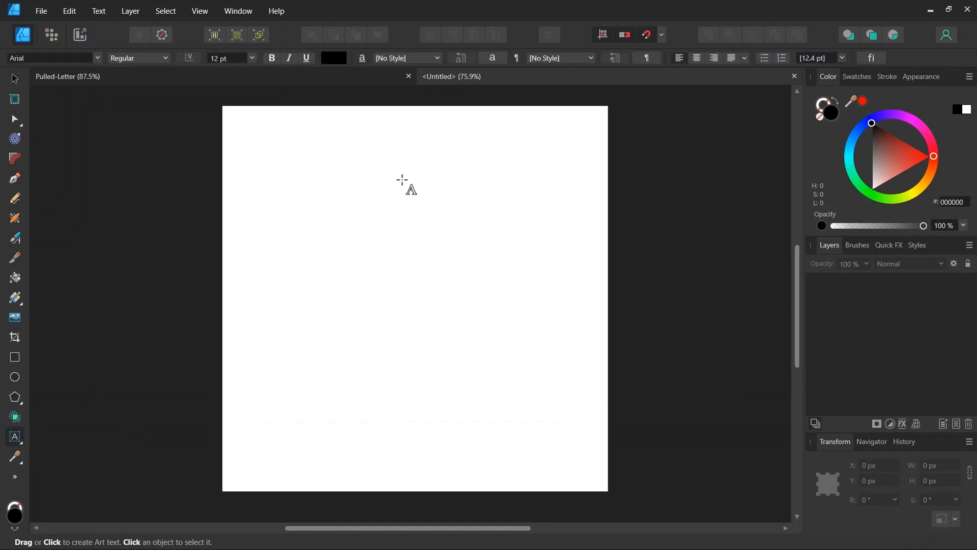
left_click(44, 57)
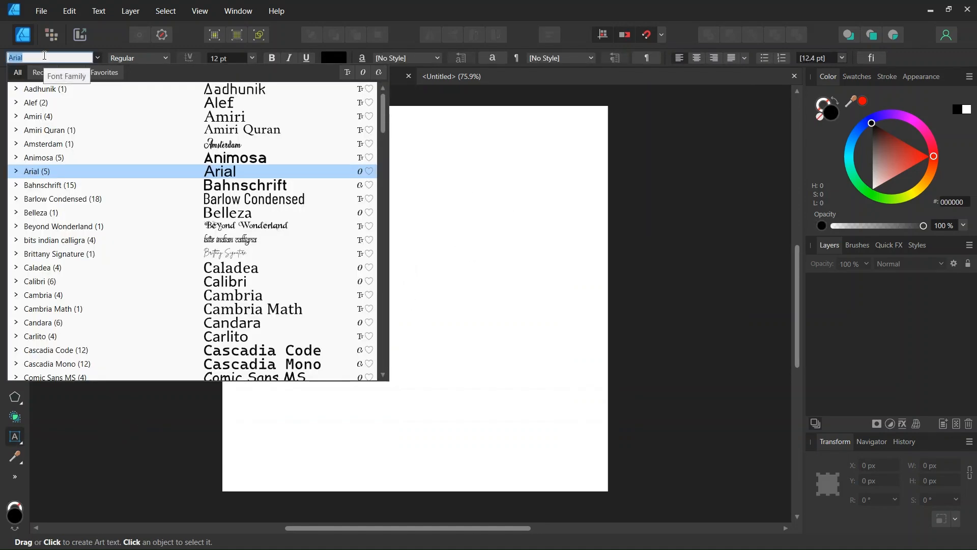
type("ra")
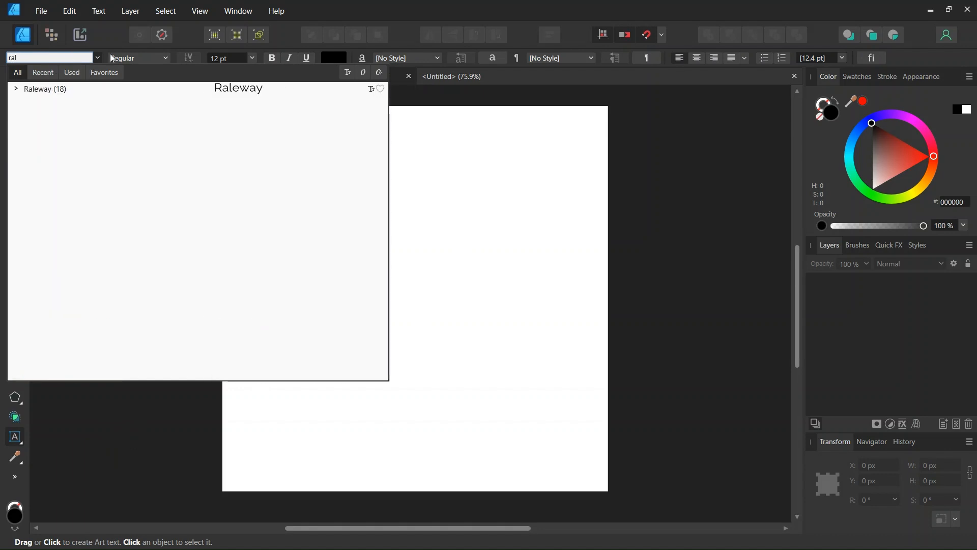
left_click(16, 89)
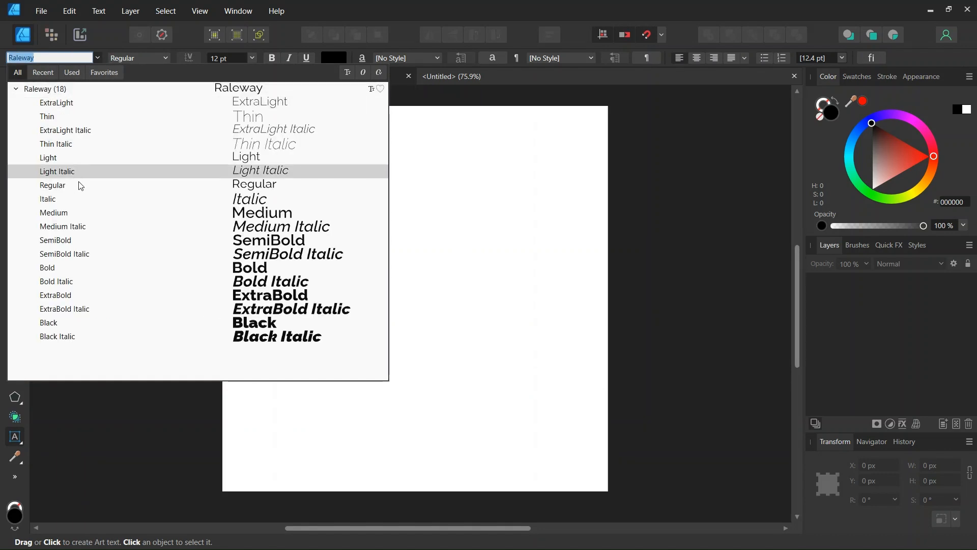
left_click(77, 323)
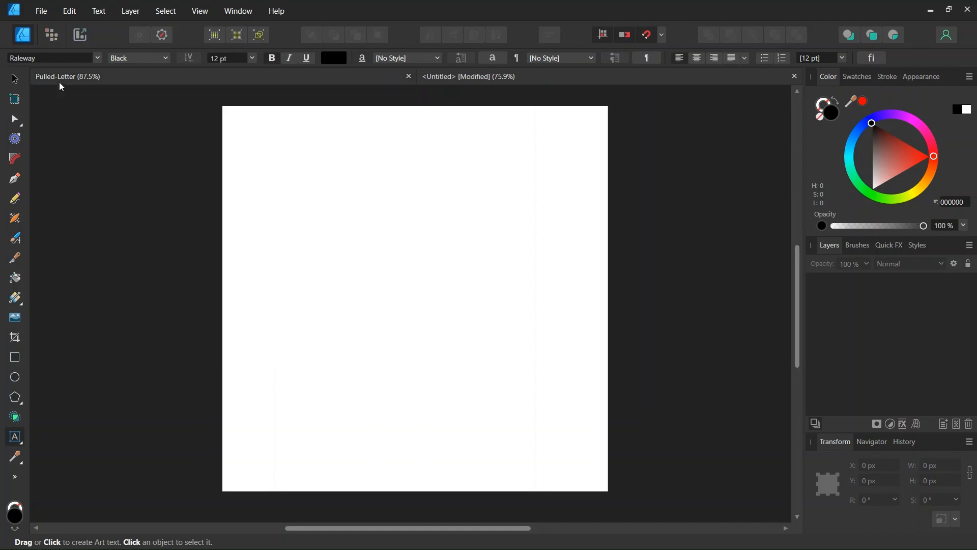
Set the text size to 200 pt and add the capital letter D as artistic text on the page
left_click_drag(172, 253, 154, 261)
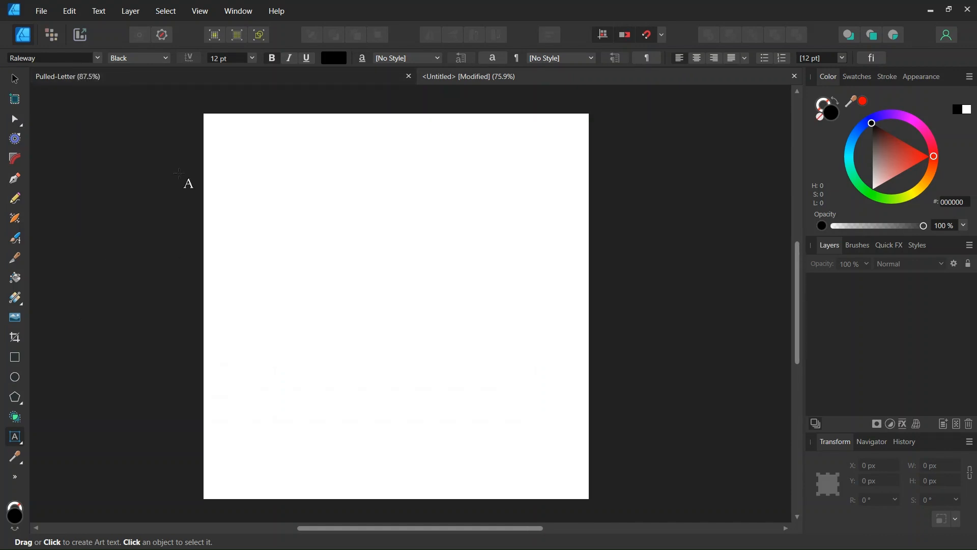
left_click(222, 59)
type("200")
key("Return")
left_click(290, 212)
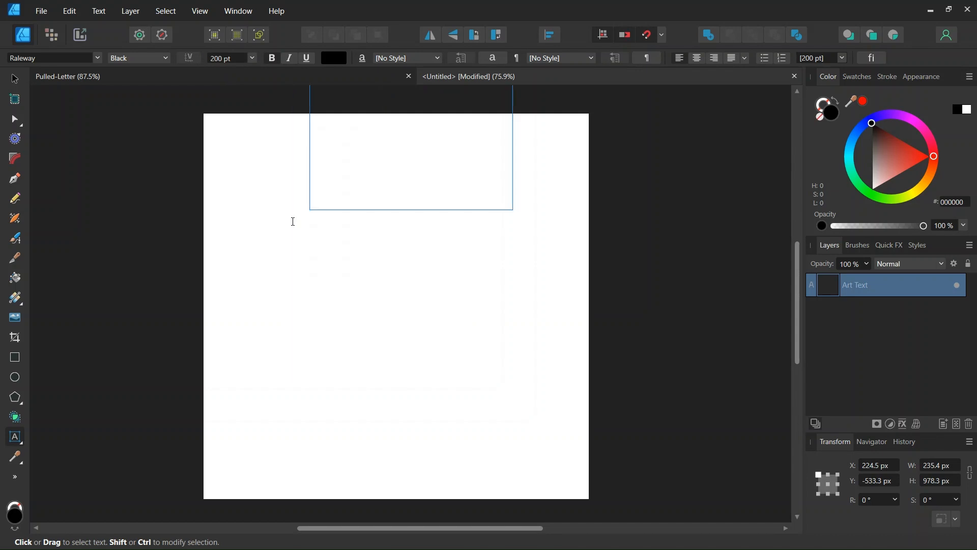
type("D")
key("Escape")
Move the letter D down so it sits centred on the page
left_click(14, 80)
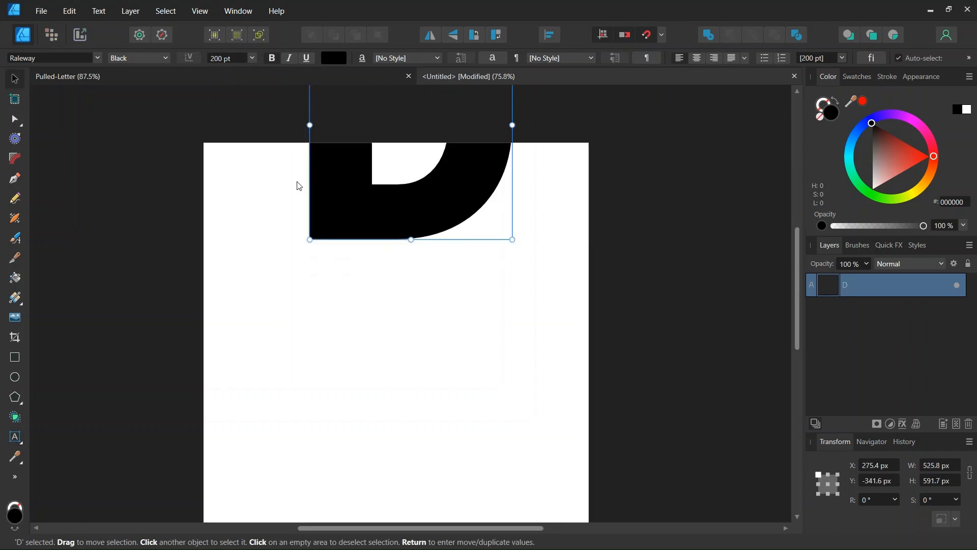
left_click_drag(336, 204, 328, 392)
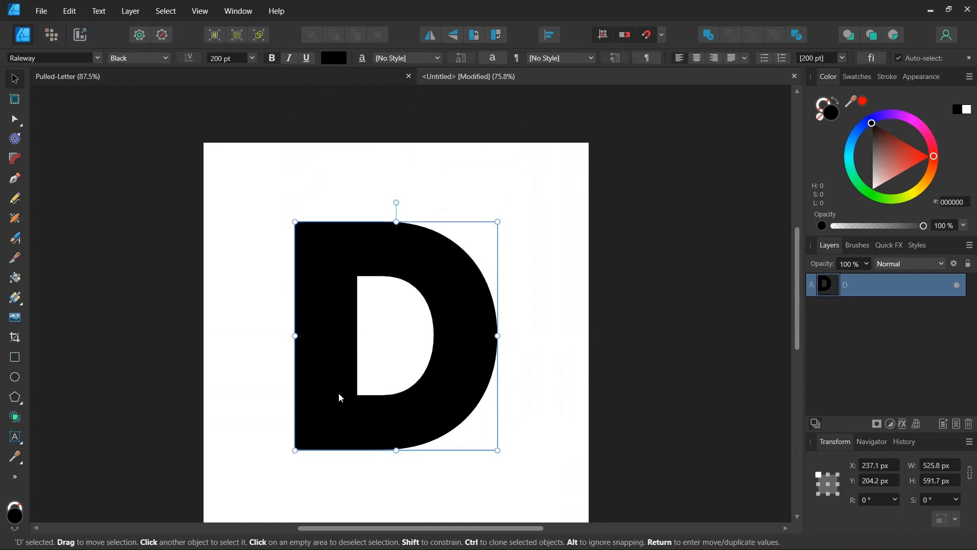
scroll(355, 393, "down", 3)
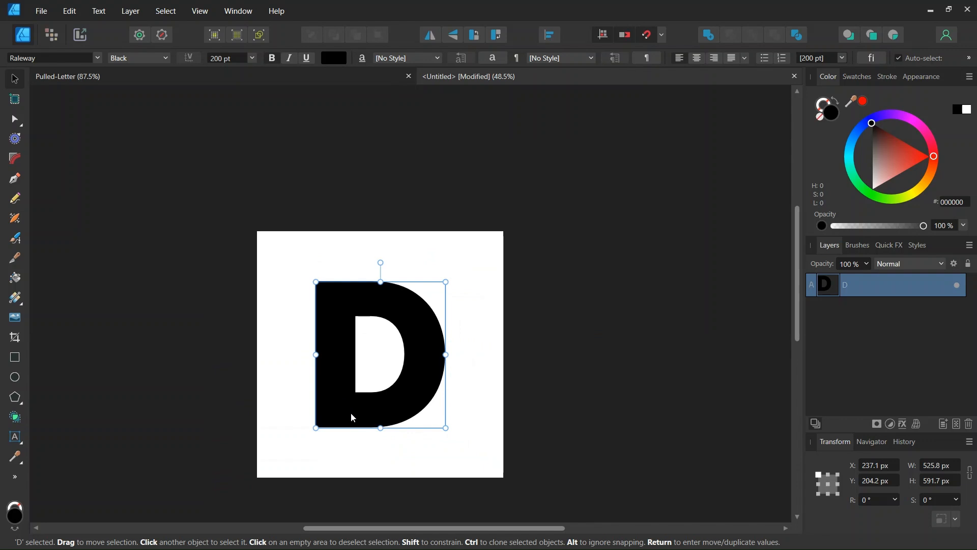
scroll(353, 417, "up", 3)
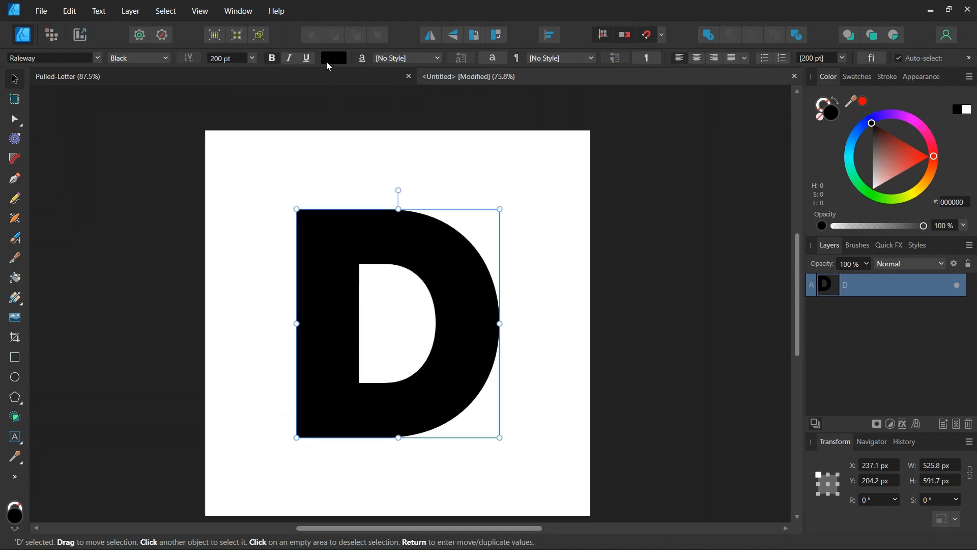
Recolour the letter D dark green (#005E40) and deselect it
left_click(328, 64)
left_click(325, 118)
left_click_drag(368, 177, 432, 194)
left_click(463, 197)
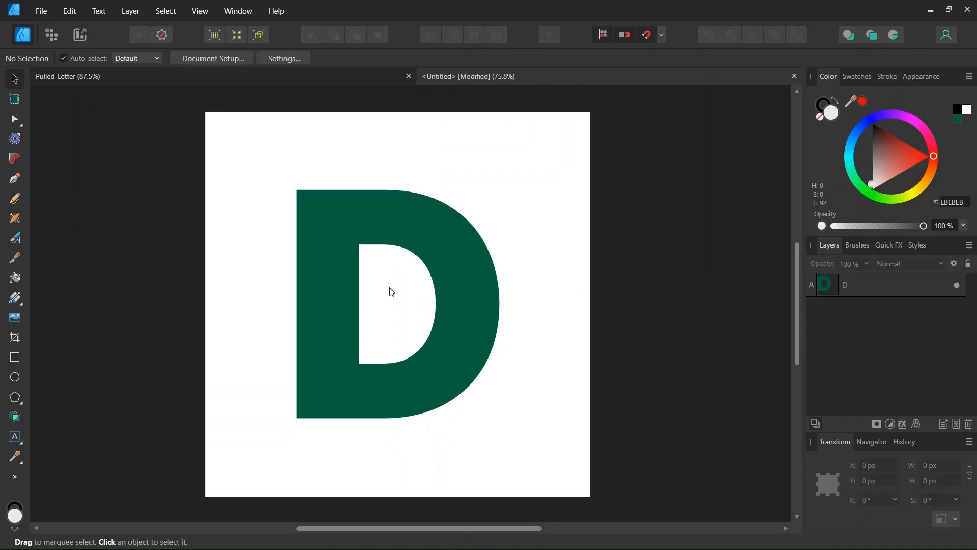
Convert the letter D to curves and inspect its nodes with the Node Tool, then deselect it
left_click(413, 244)
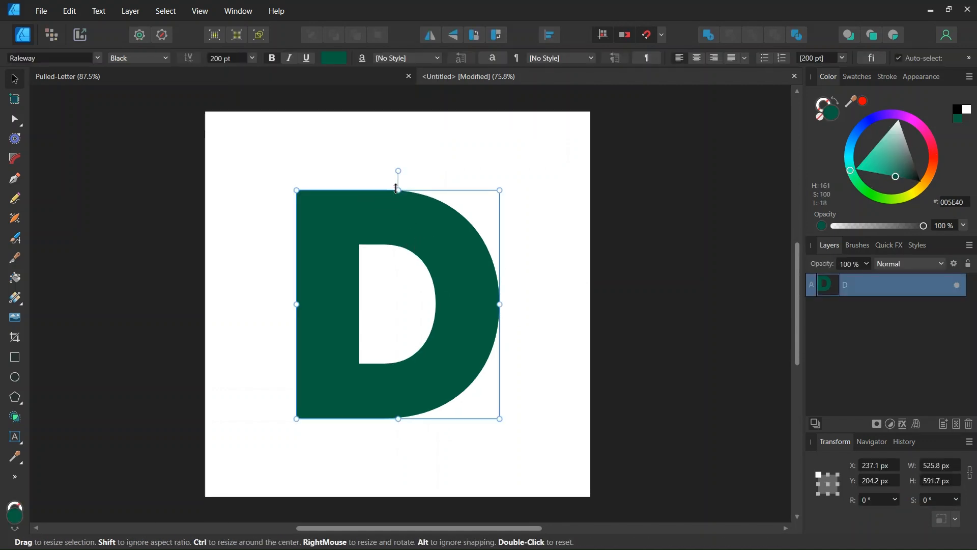
left_click(131, 11)
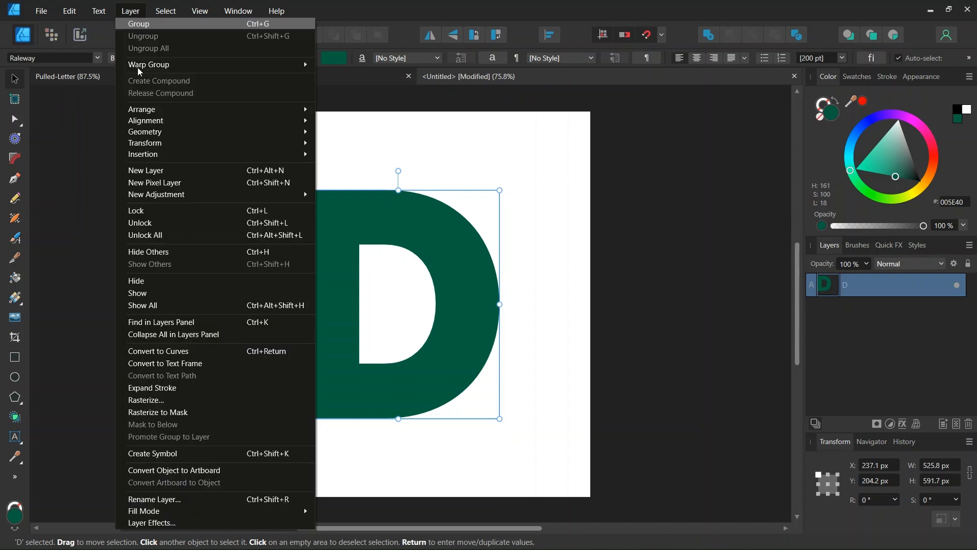
left_click(192, 351)
key("a")
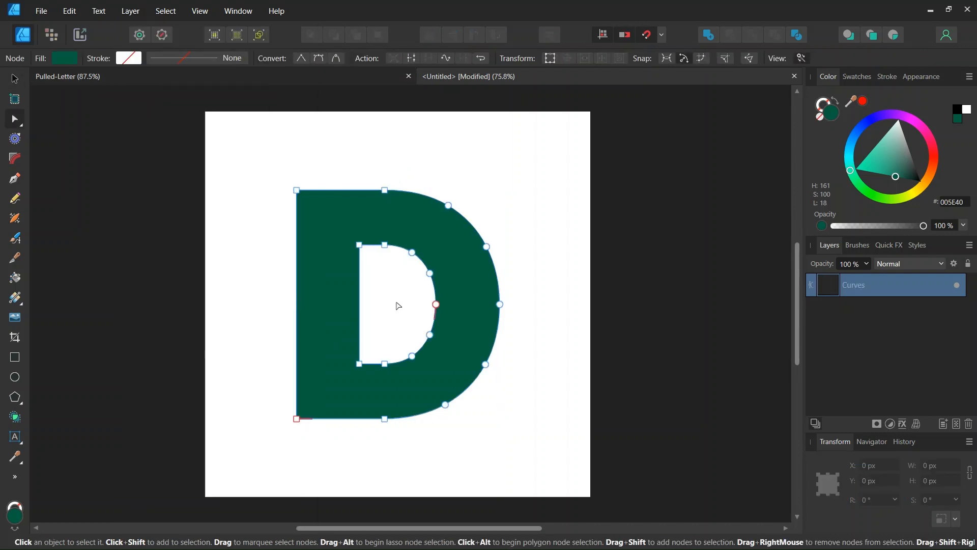
scroll(391, 305, "up", 2)
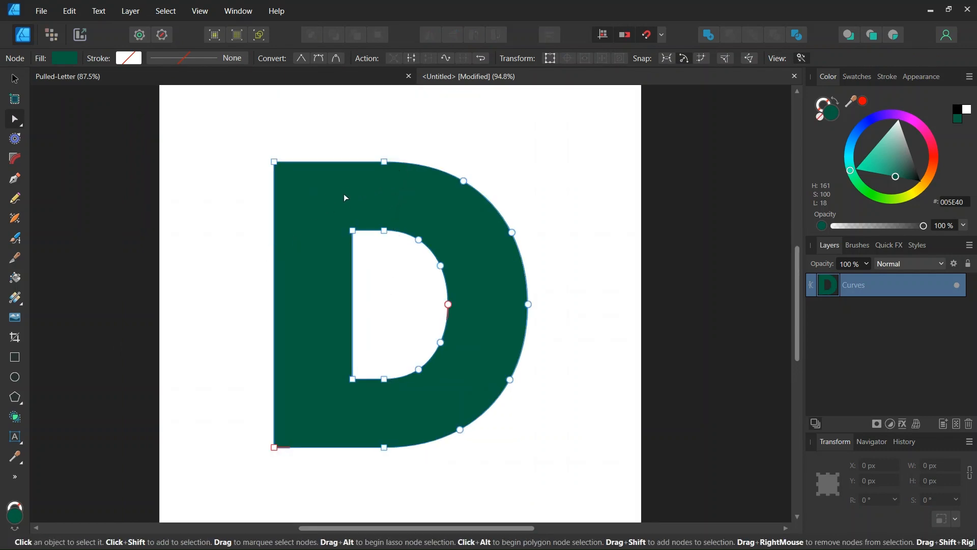
key("ctrl+d")
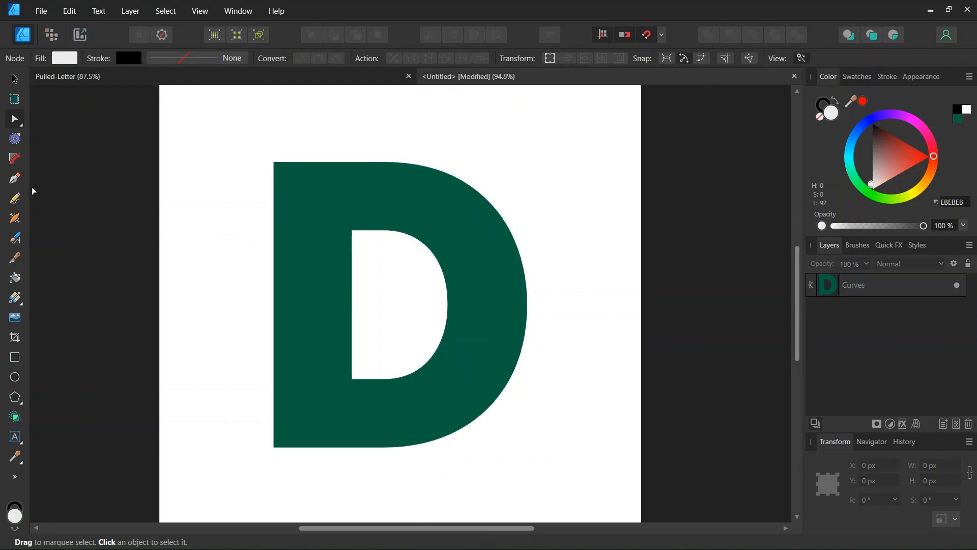
Activate the Pen Tool and set both its fill and its stroke to none
left_click(16, 180)
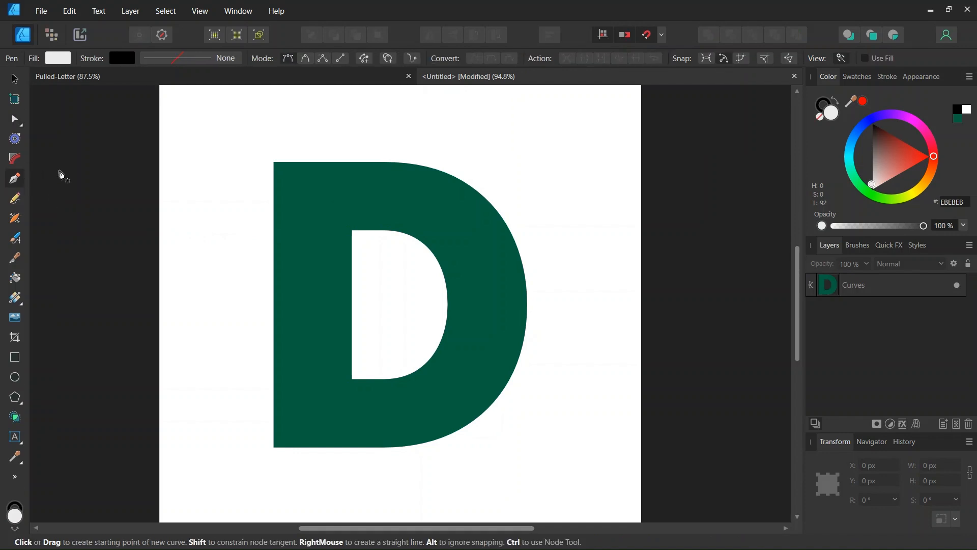
left_click(57, 59)
left_click(201, 83)
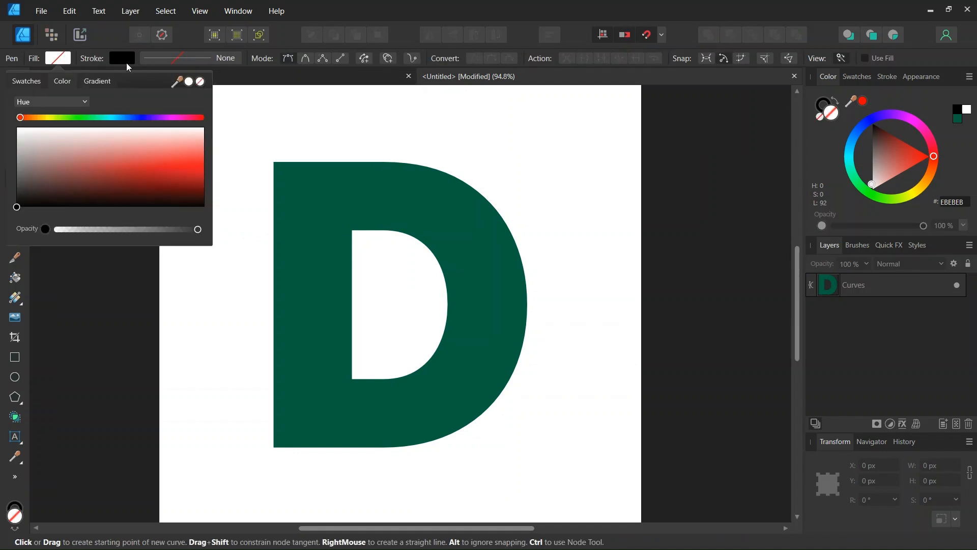
left_click(122, 59)
left_click(216, 83)
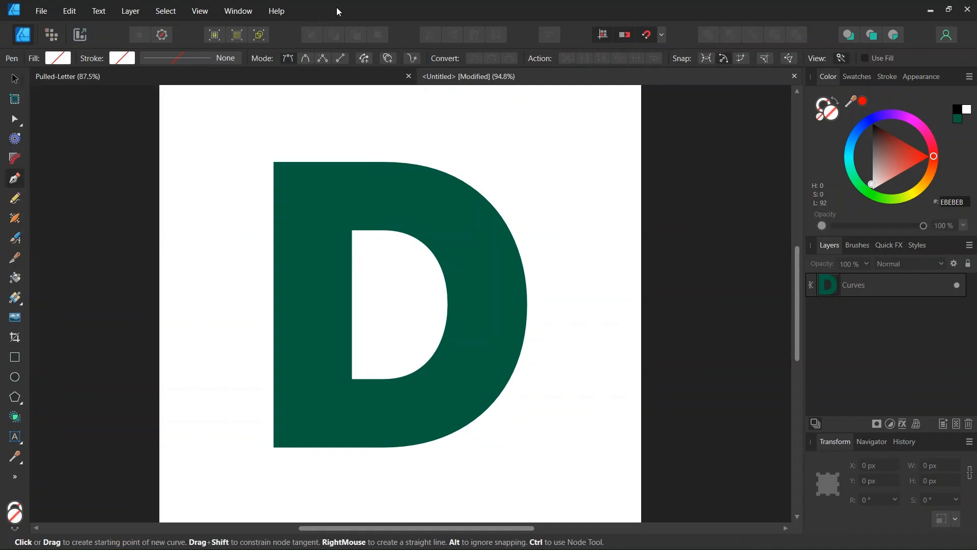
Draw a straight diagonal line from the D's top edge, where its curve begins, to its left edge at about Y 412 px
scroll(336, 239, "up", 2)
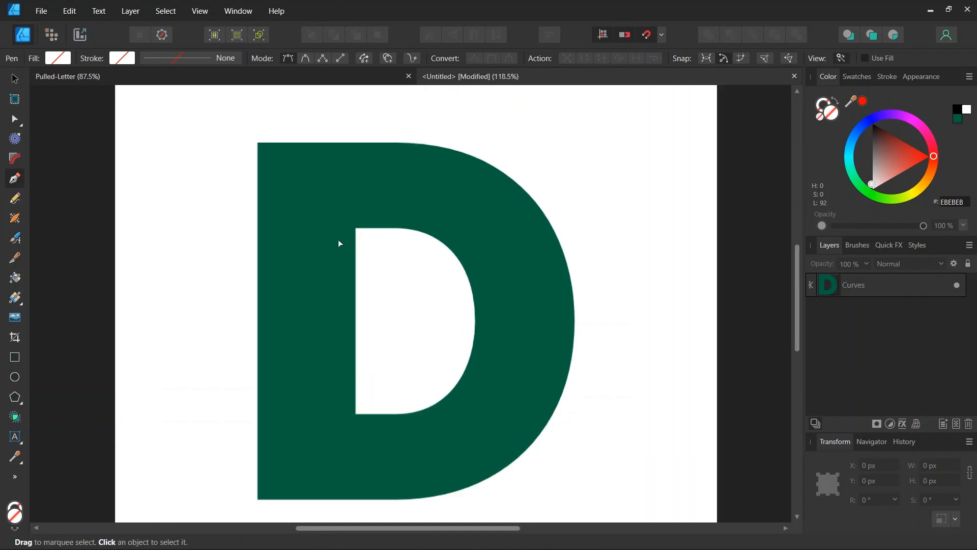
left_click(408, 143)
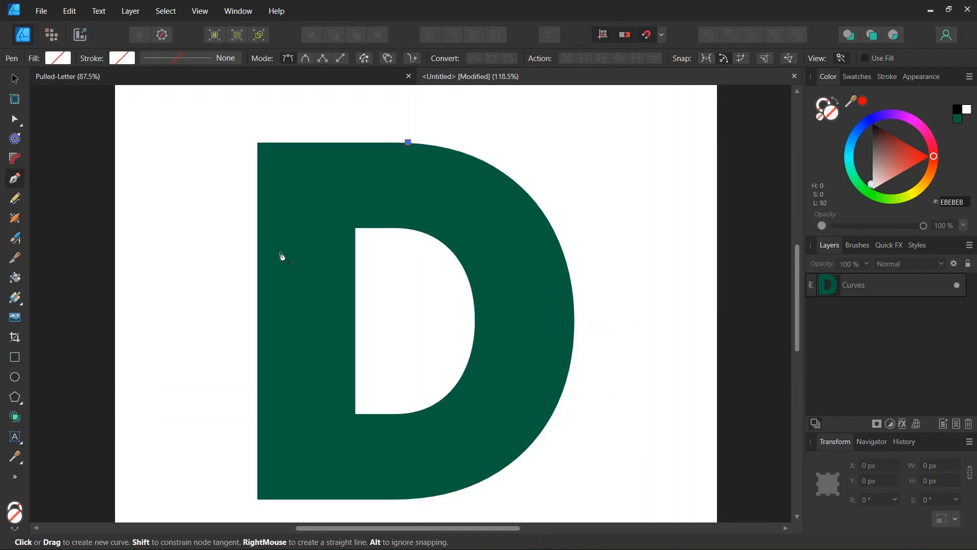
left_click(258, 267)
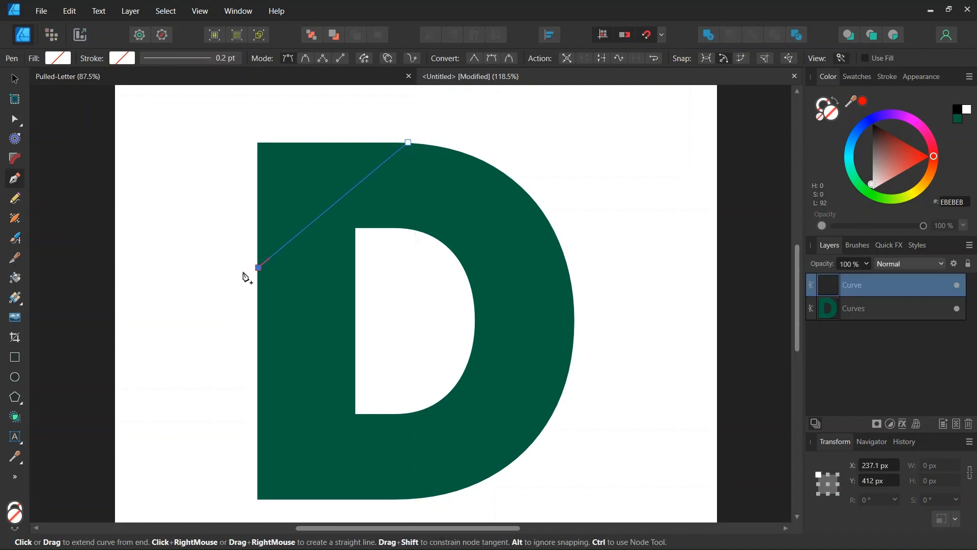
key("Escape")
key("Escape")
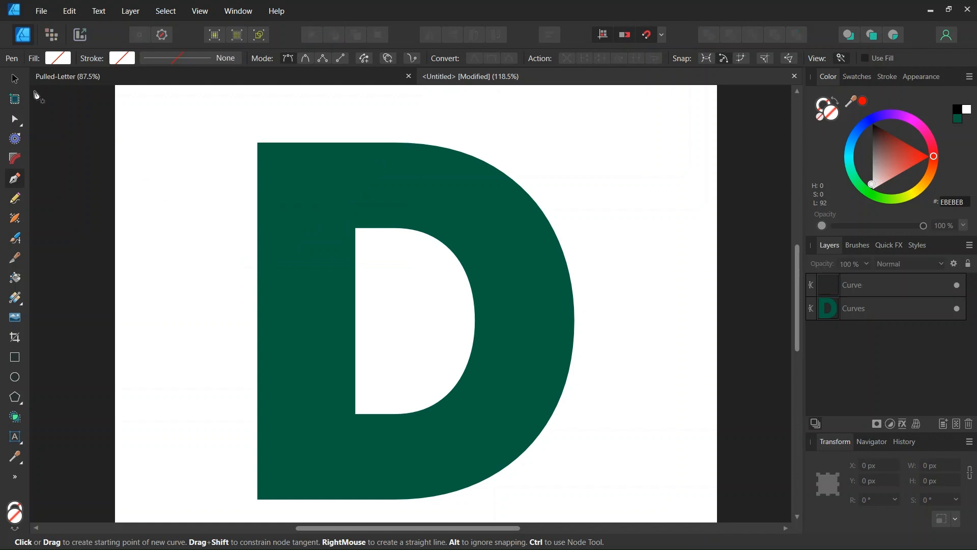
Select the letter D together with the diagonal line and split them into separate shapes with the Divide operation
left_click(15, 80)
scroll(271, 315, "down", 3)
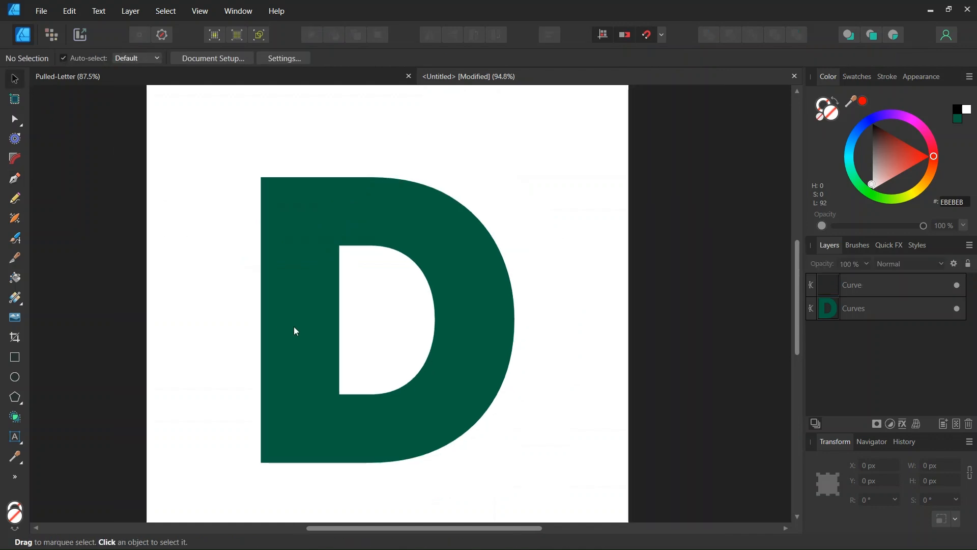
left_click_drag(572, 103, 198, 478)
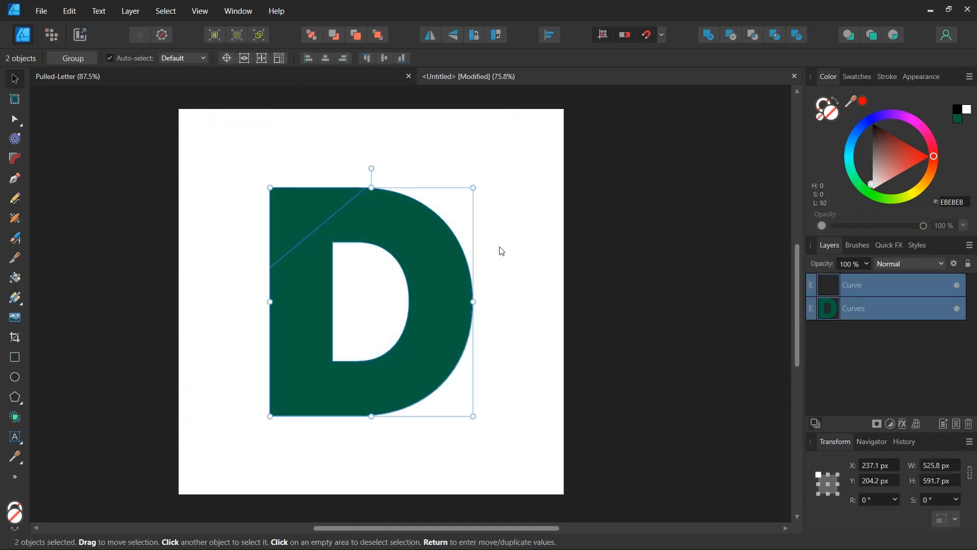
left_click(802, 40)
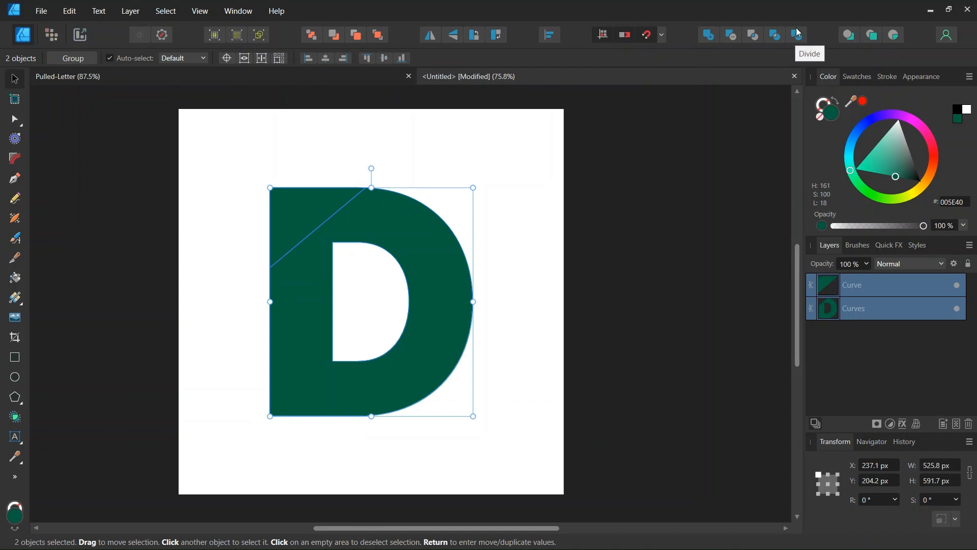
Flip the D's cut-off triangular corner piece both horizontally and vertically so it folds inward over the letter
scroll(281, 267, "up", 1)
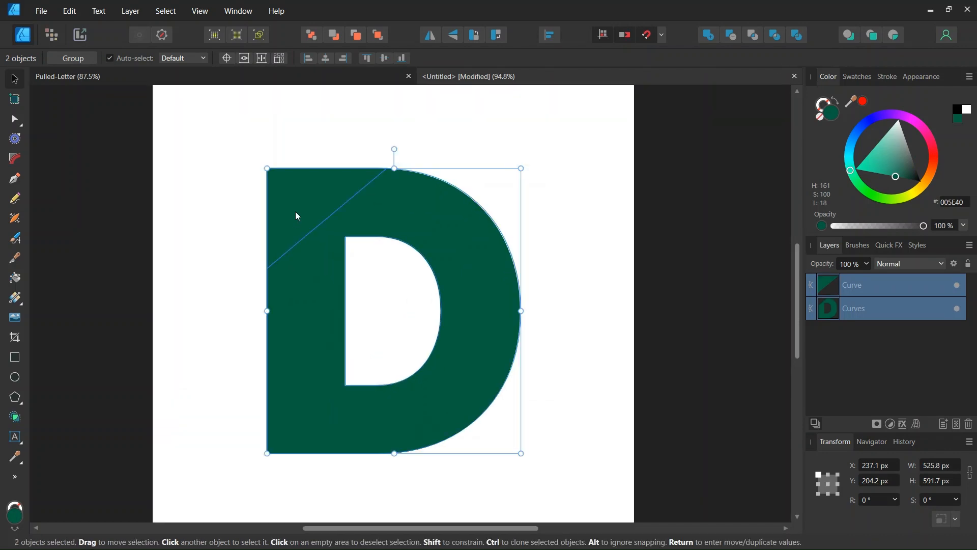
scroll(288, 212, "up", 1)
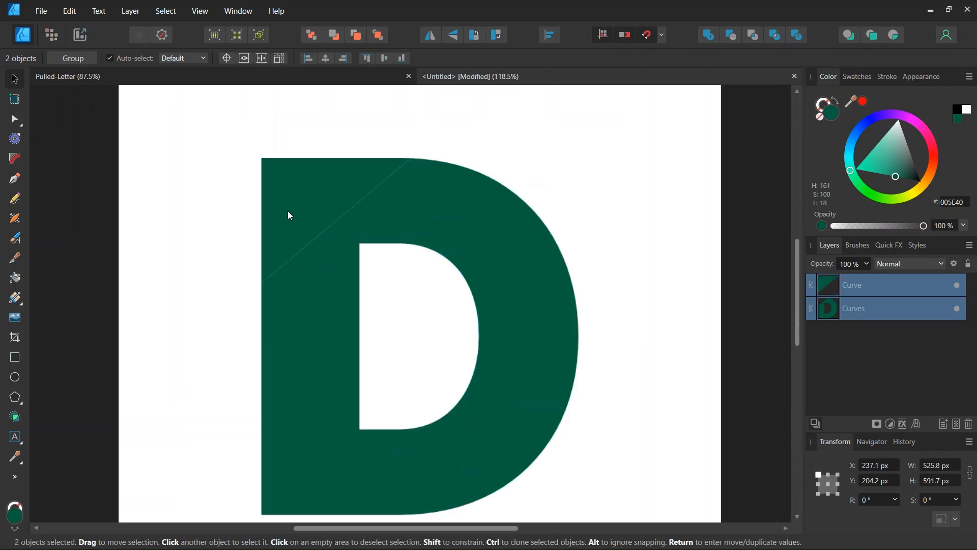
left_click(294, 206)
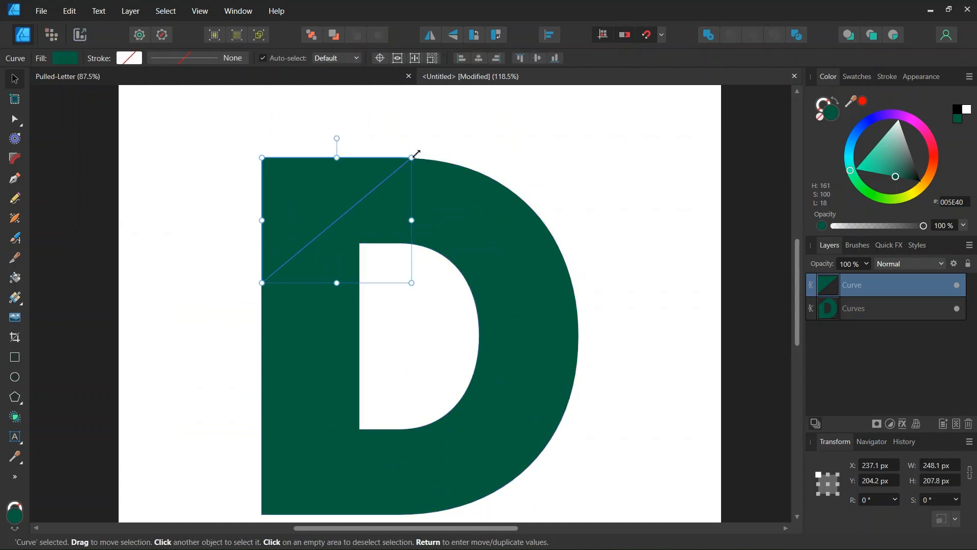
left_click(431, 35)
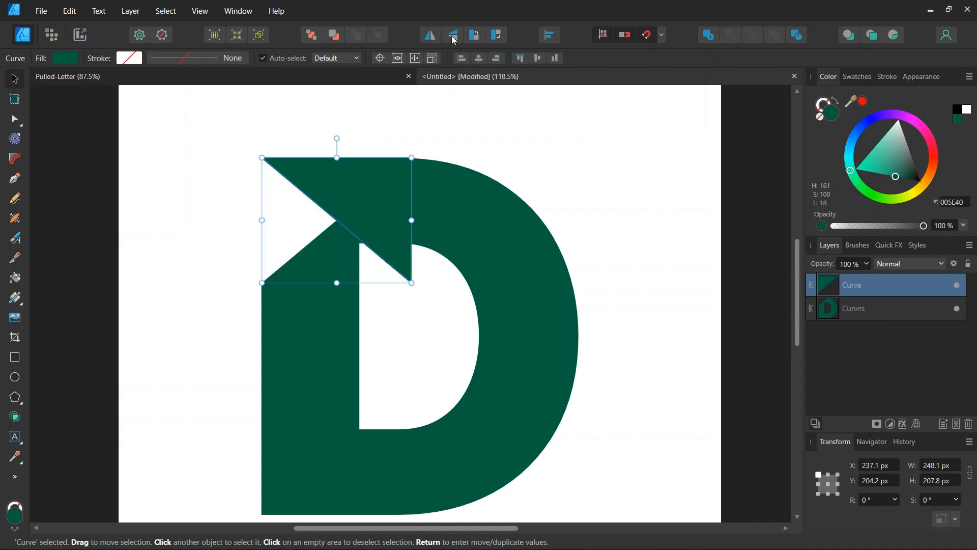
left_click(453, 35)
scroll(304, 243, "up", 1)
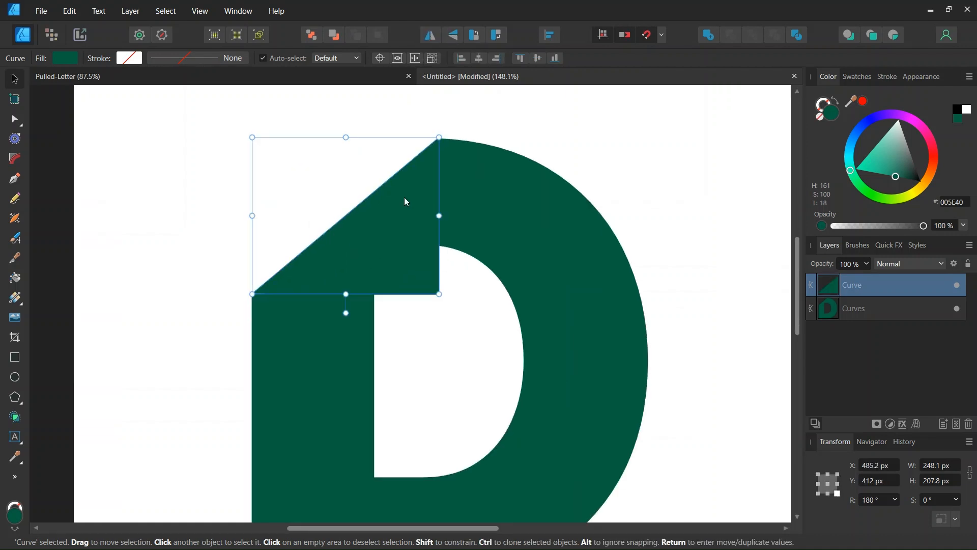
scroll(428, 231, "up", 1)
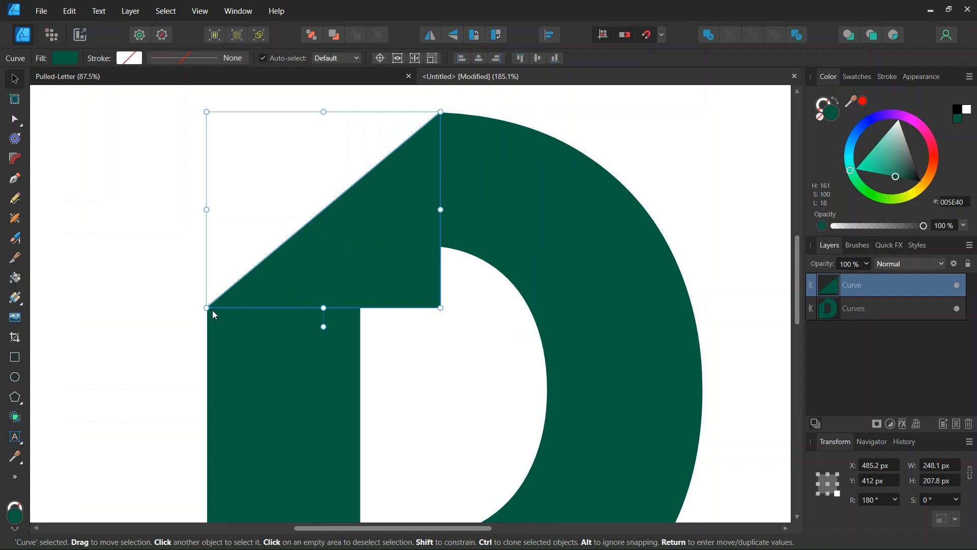
scroll(398, 247, "down", 1)
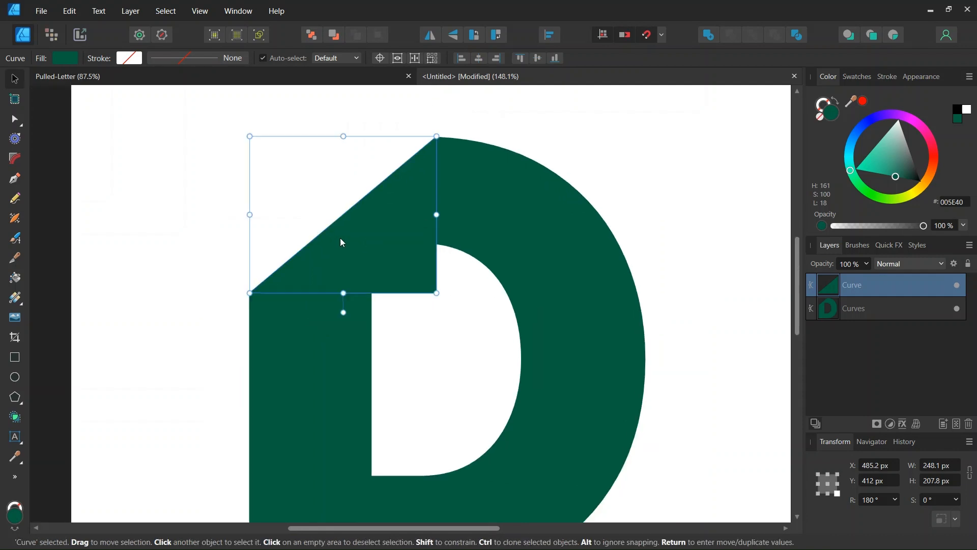
Apply a linear gradient fill to the folded triangle, running from the middle of the diagonal fold edge to the opposite corner
left_click(19, 300)
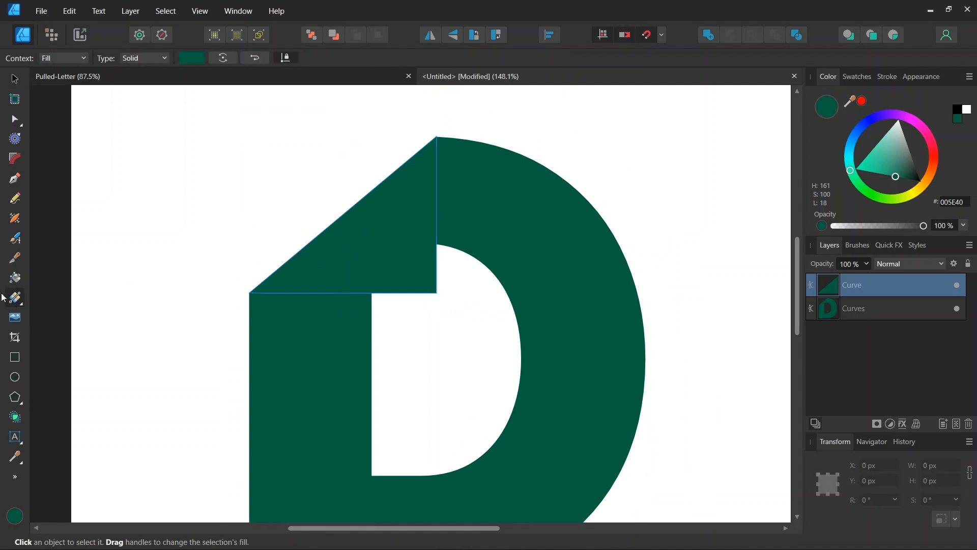
left_click(140, 57)
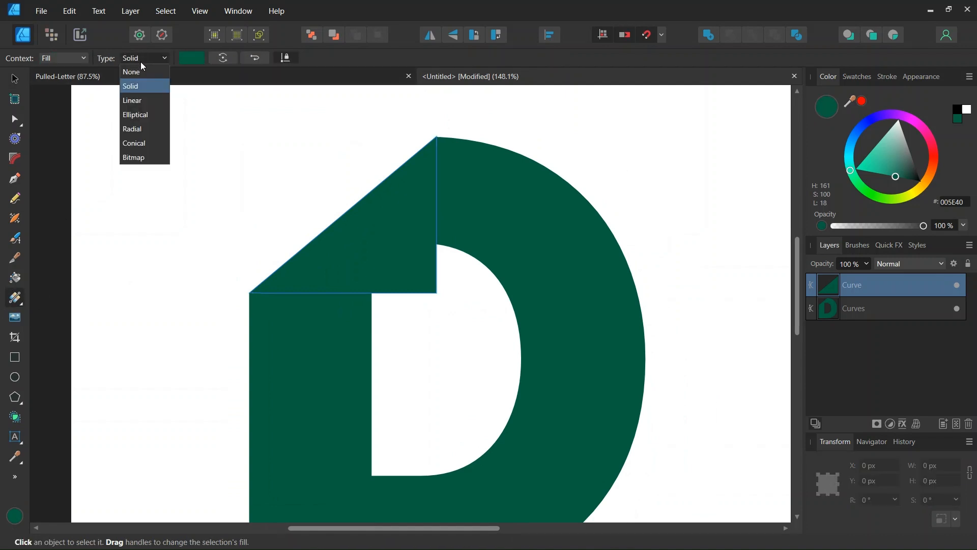
left_click(135, 101)
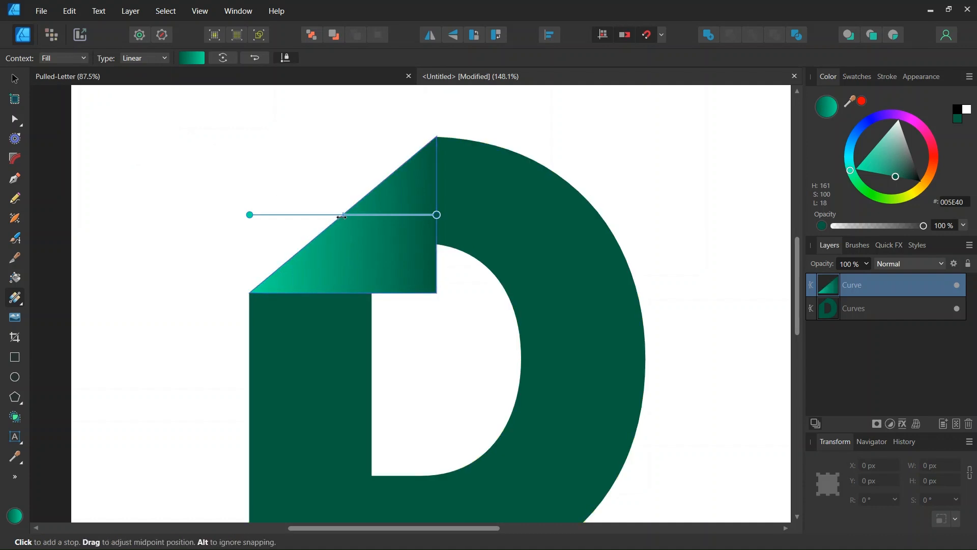
left_click_drag(350, 209, 436, 294)
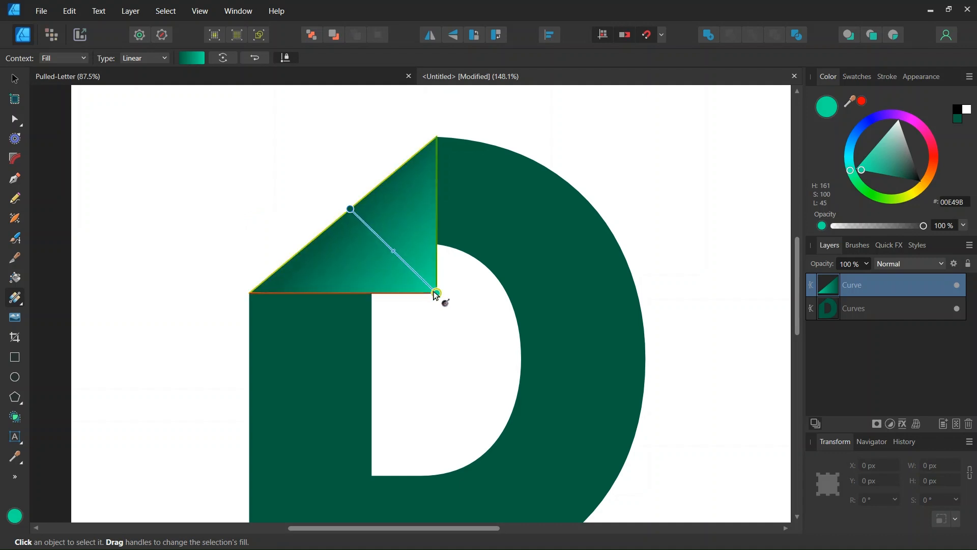
left_click(354, 207)
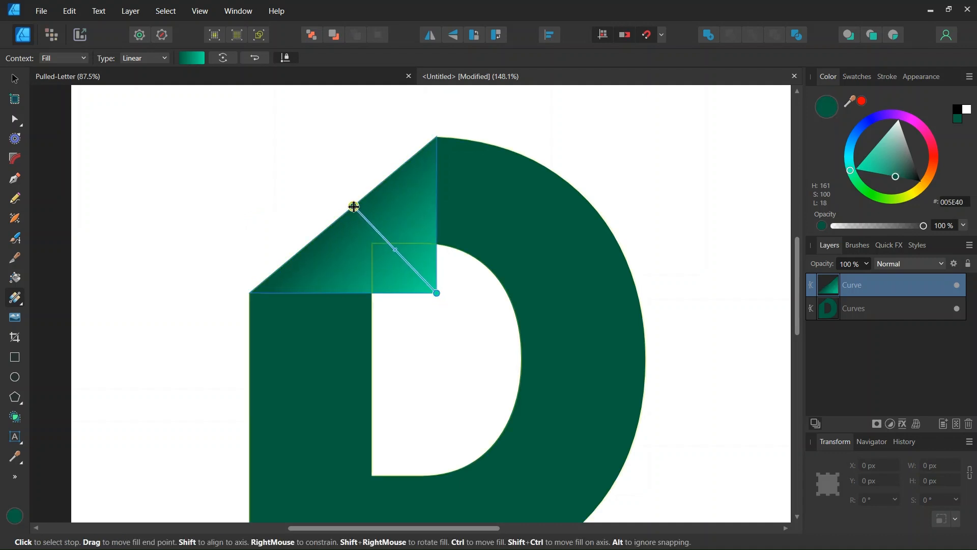
Recolour the gradient from dark grey (#606060) at the fold to lighter grey at the corner, and shift its midpoint towards the fold
left_click(196, 59)
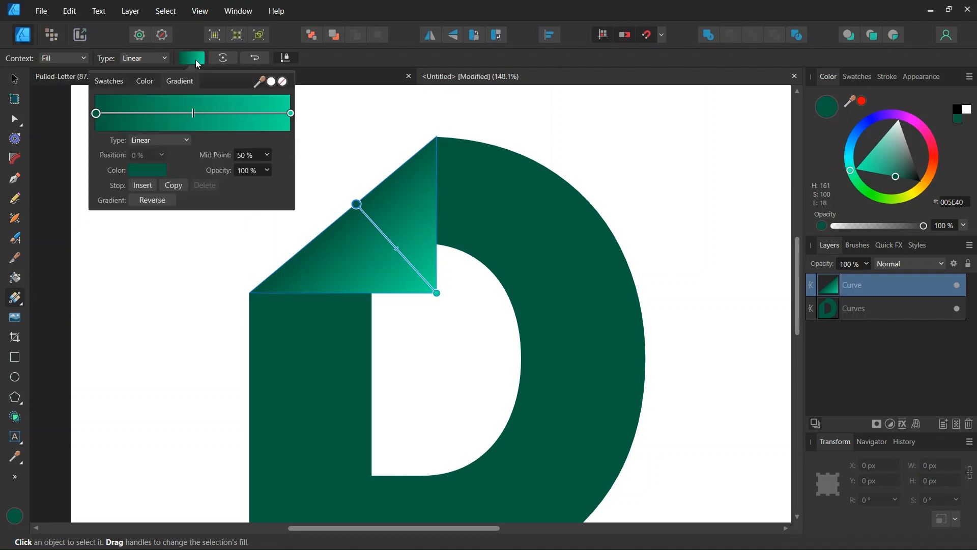
left_click(147, 170)
left_click_drag(89, 262, 69, 267)
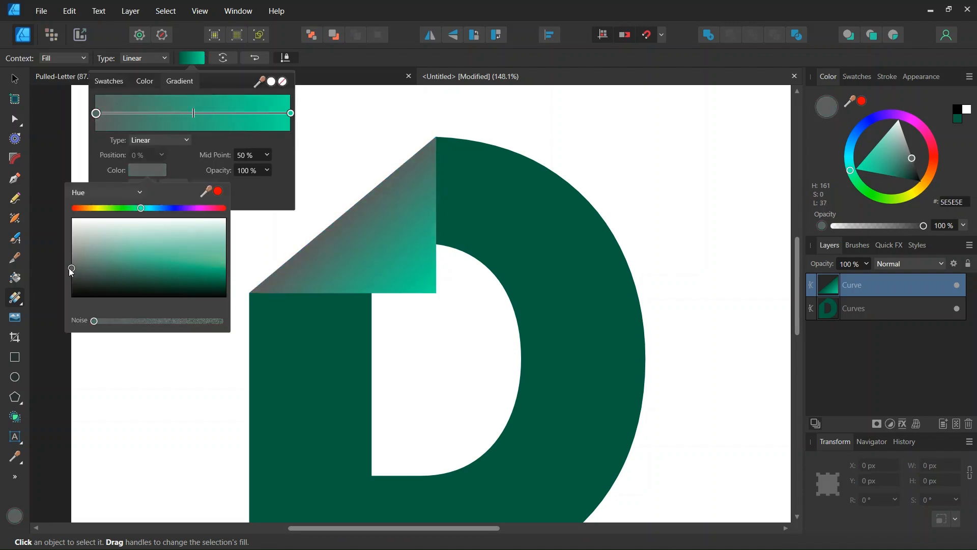
left_click(290, 113)
left_click(147, 170)
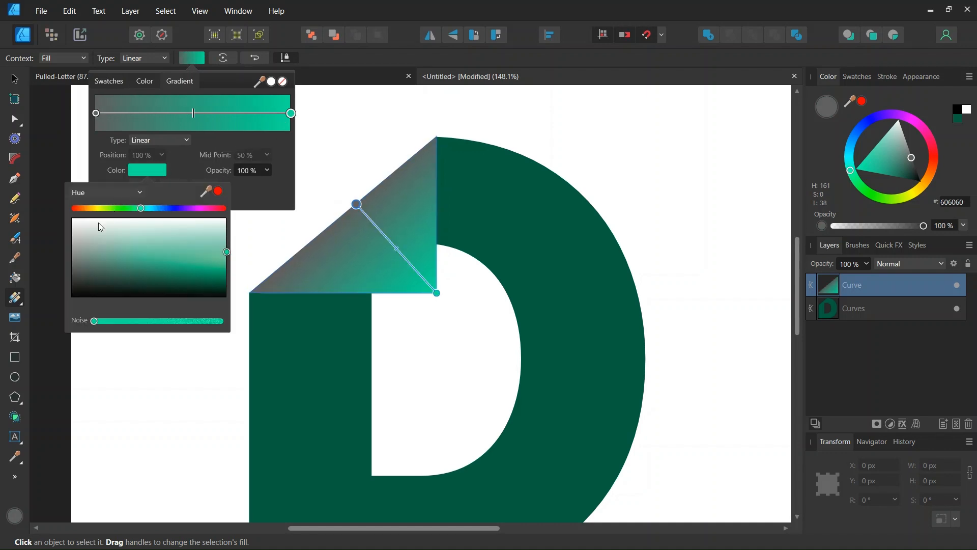
left_click_drag(76, 253, 66, 243)
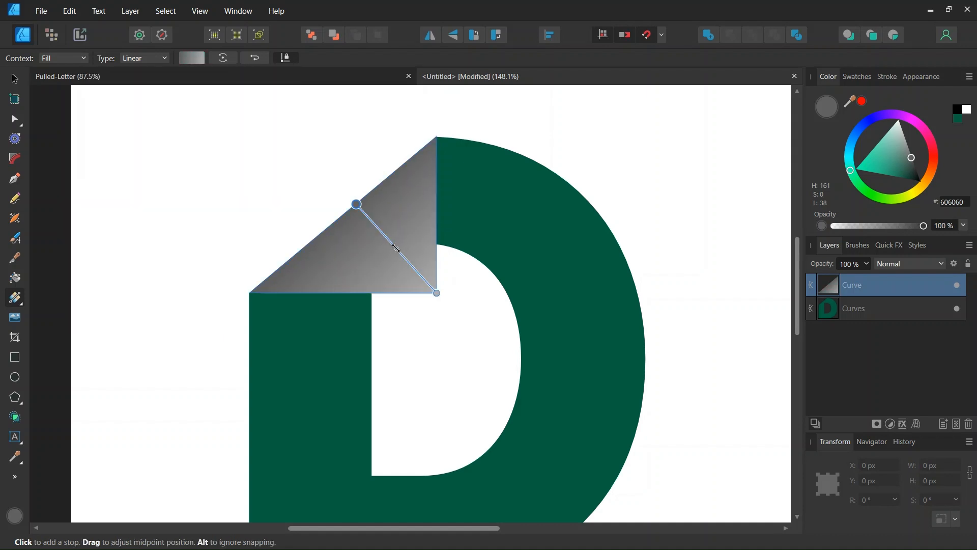
left_click_drag(393, 246, 391, 243)
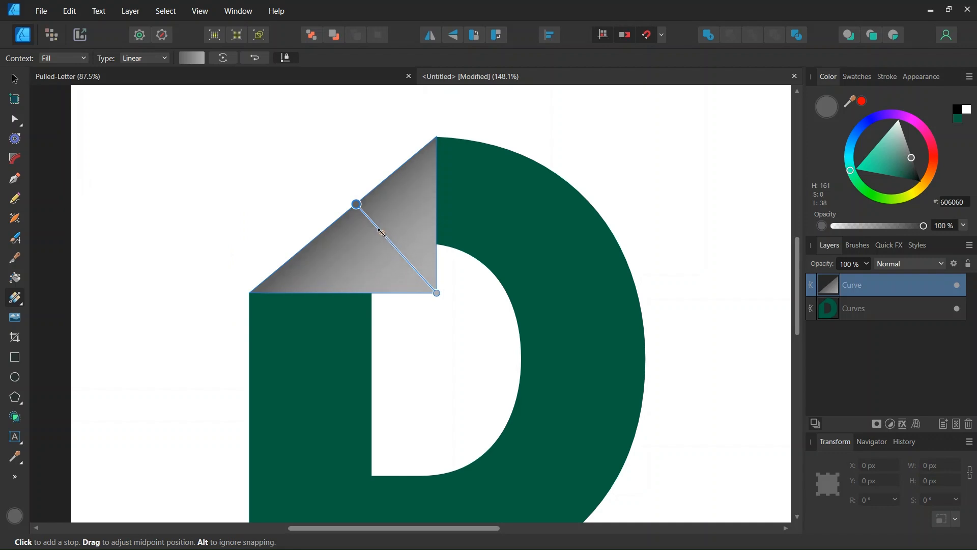
Activate the Move Tool and examine the grey folded corner up close and against the whole letter
left_click(15, 80)
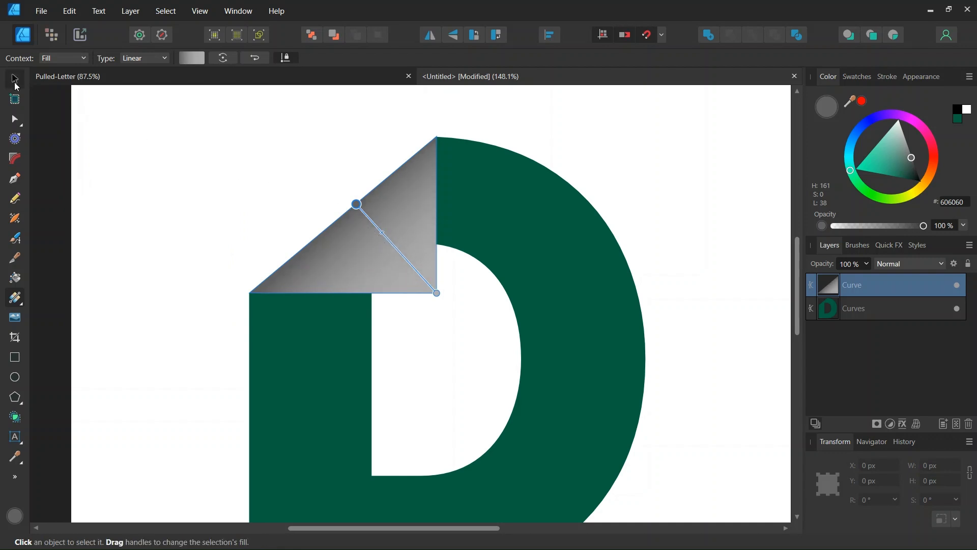
scroll(290, 241, "up", 2)
scroll(464, 163, "up", 1)
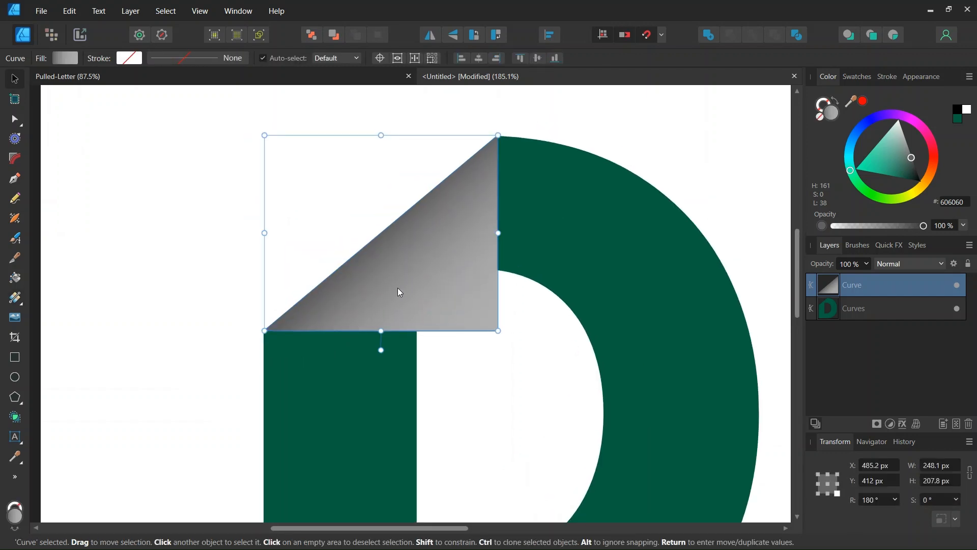
scroll(499, 134, "up", 1)
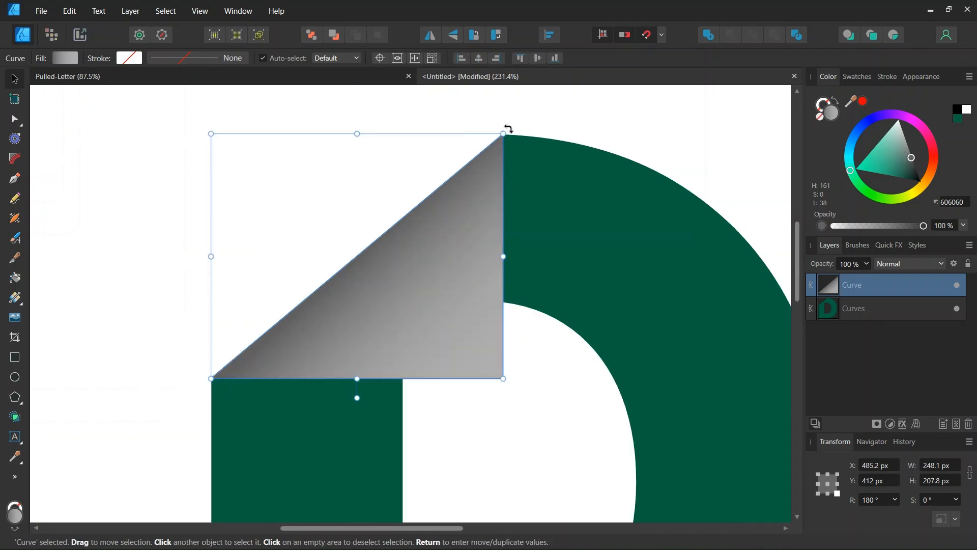
left_click(181, 409)
scroll(183, 409, "down", 1)
scroll(182, 410, "down", 2)
scroll(182, 407, "down", 6)
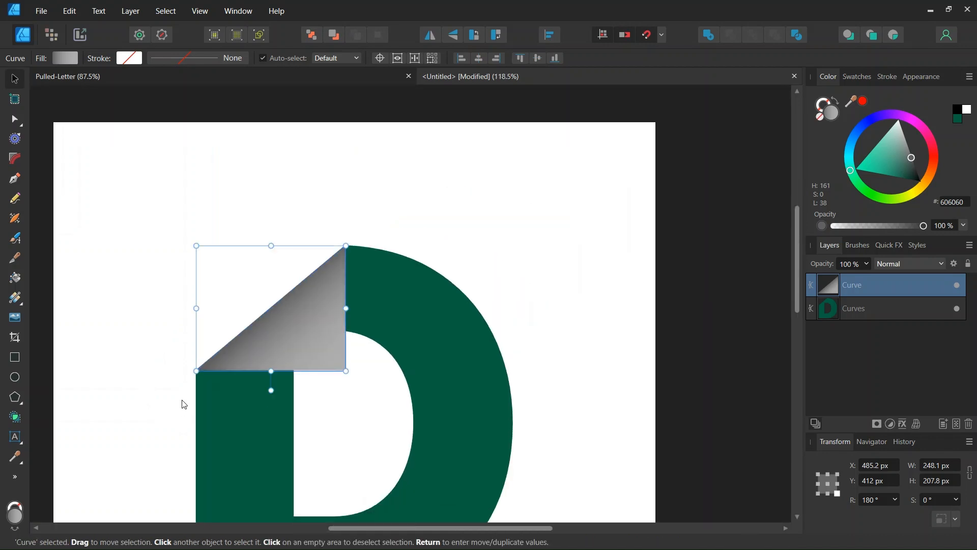
scroll(168, 390, "down", 1)
scroll(143, 408, "up", 1)
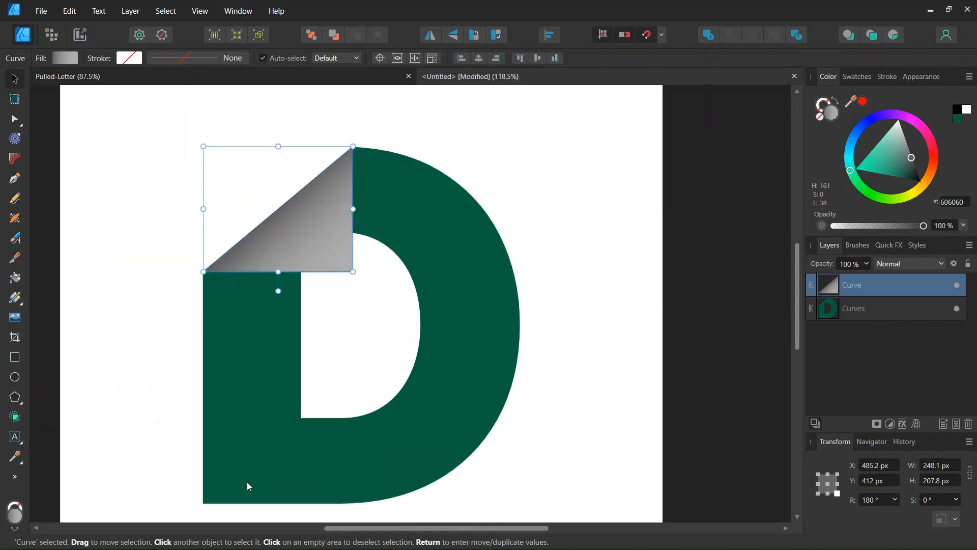
left_click_drag(337, 528, 285, 488)
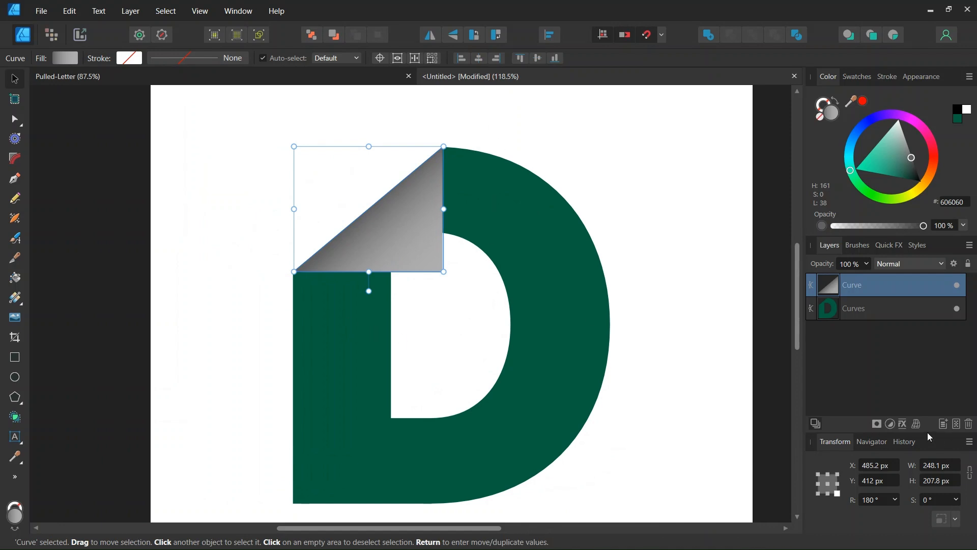
Open the layer effects of the folded triangle and enable Outer Shadow
left_click(904, 424)
left_click_drag(534, 105, 765, 82)
scroll(365, 243, "up", 1)
left_click(522, 239)
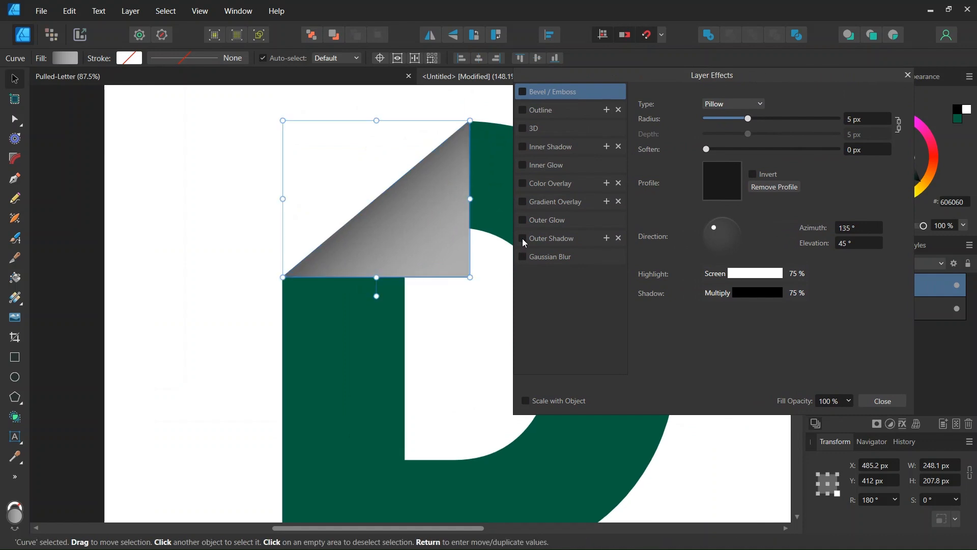
left_click(549, 239)
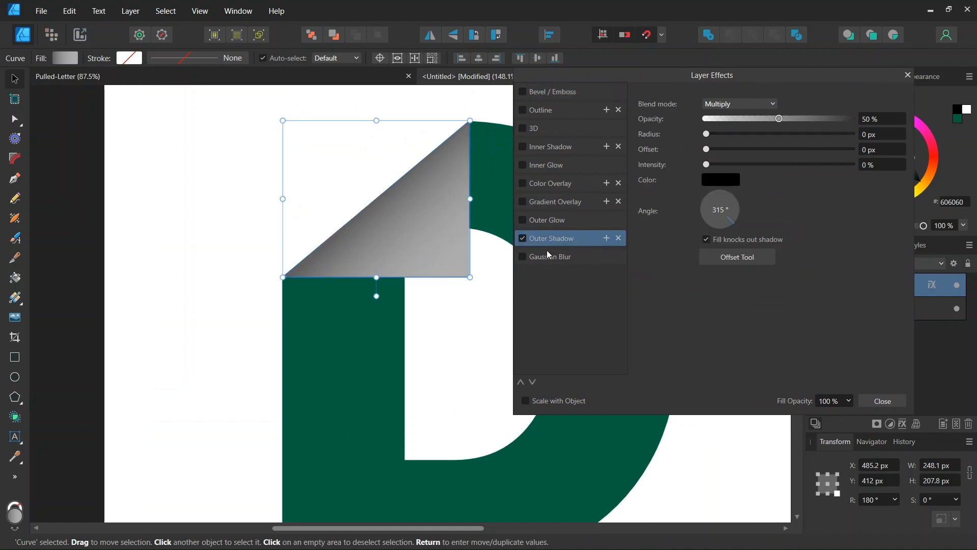
Set the outer shadow's radius to 0.9 px, offset to 1.3 px and intensity to 17%, and close the layer effects
left_click(735, 134)
left_click(726, 149)
left_click(730, 164)
left_click(740, 149)
scroll(437, 250, "up", 1)
left_click(437, 249)
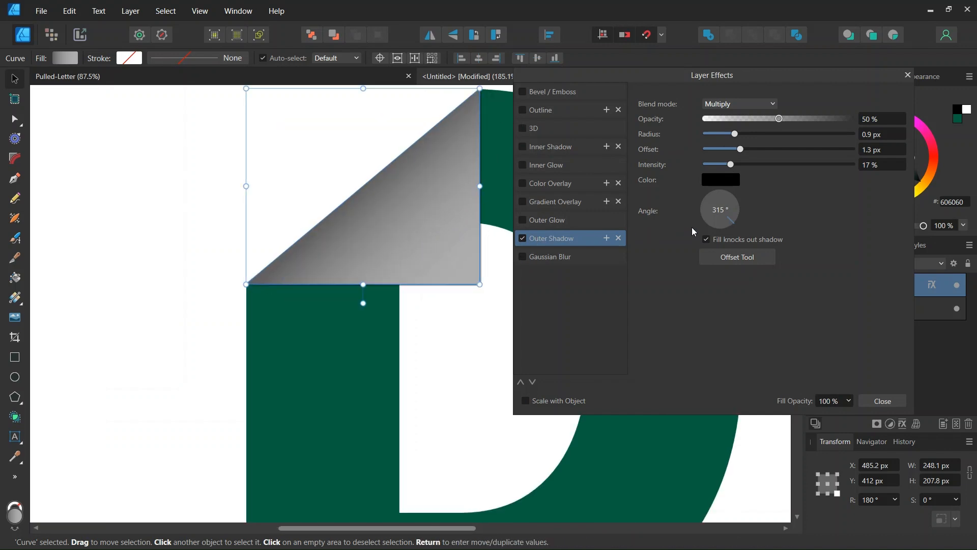
scroll(479, 263, "up", 1)
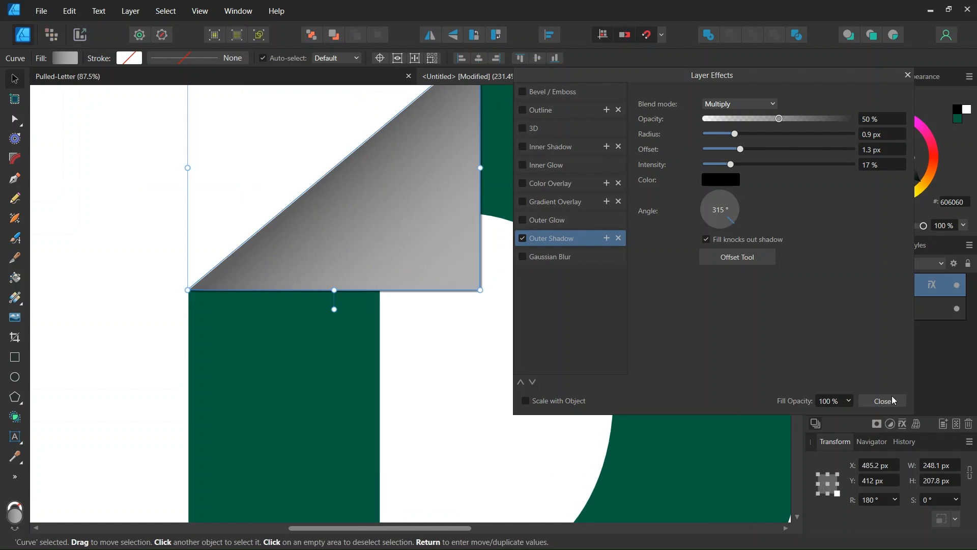
left_click(883, 401)
Deselect the folded triangle and check its shadow against the whole letter
scroll(516, 353, "down", 2)
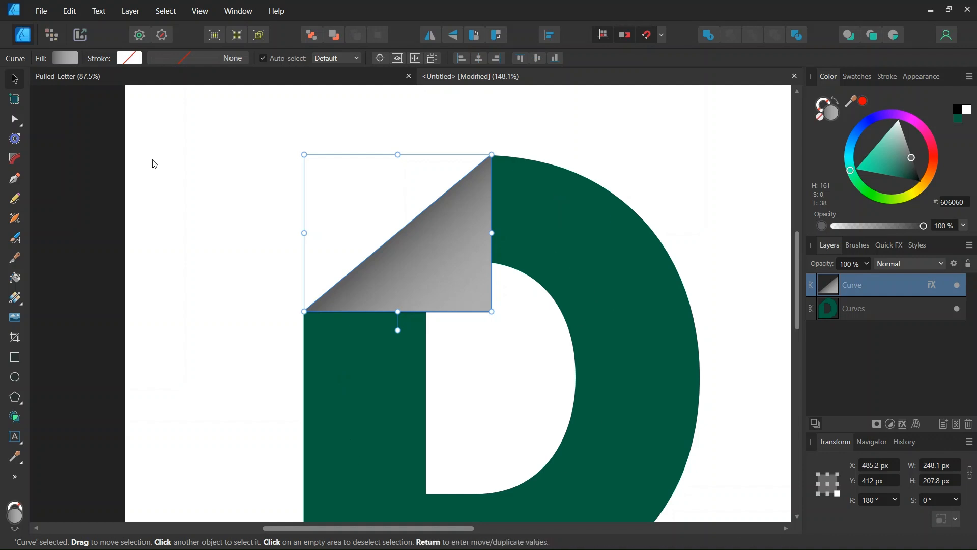
left_click(231, 281)
scroll(299, 310, "down", 1)
scroll(326, 315, "down", 2)
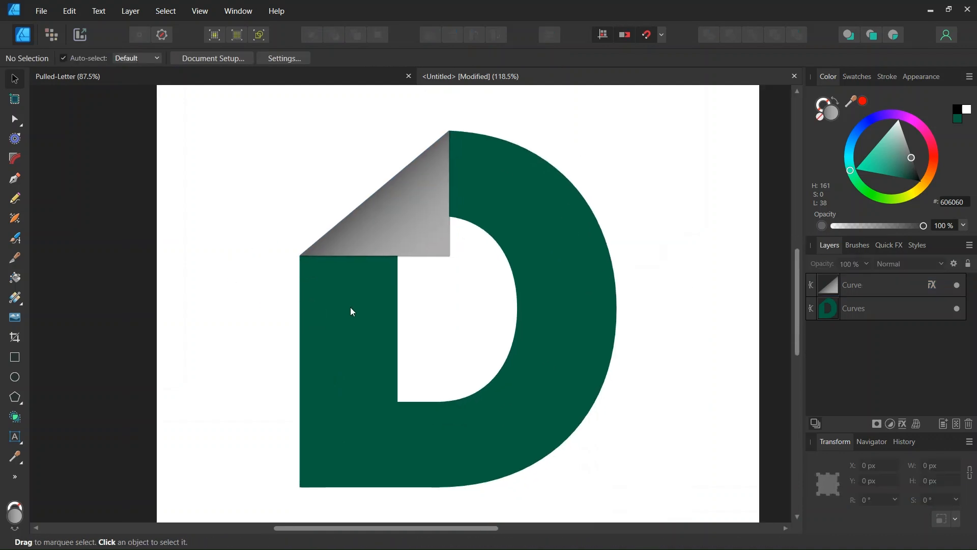
scroll(438, 273, "up", 1)
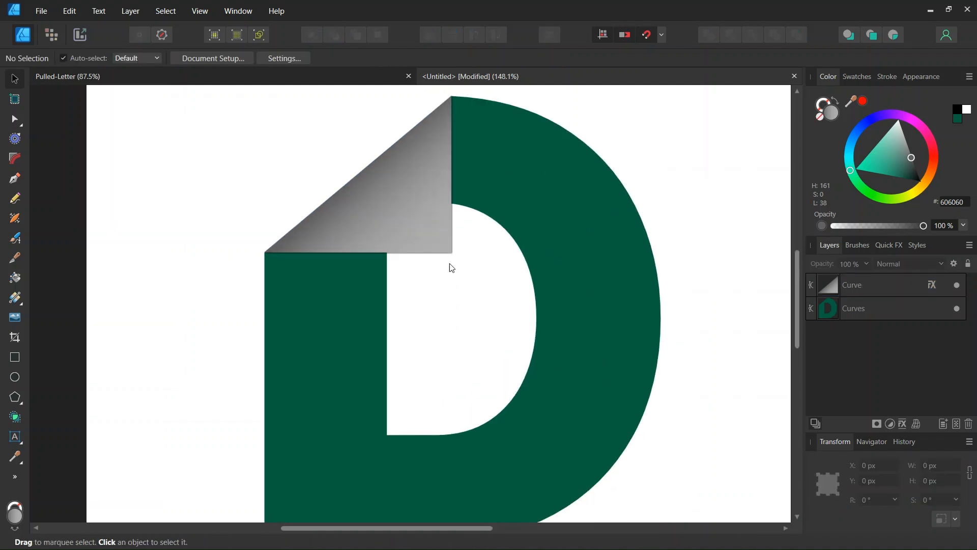